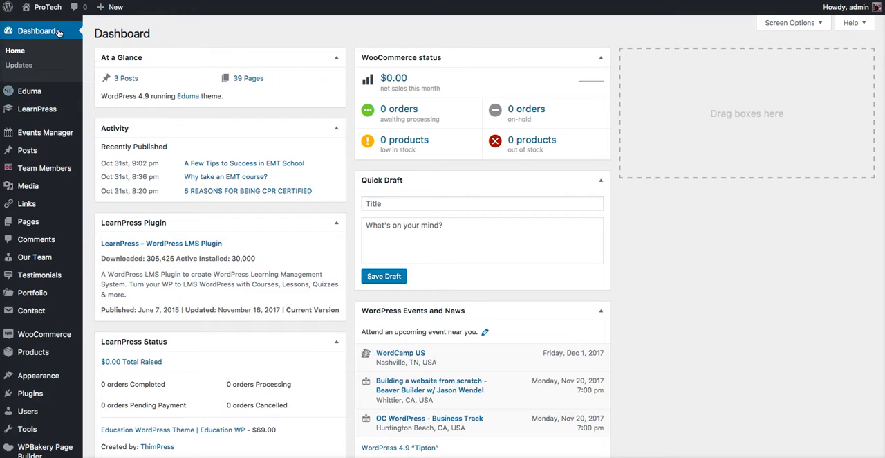
Step: Open the live ProTech site from the dashboard and look over its home page
{"action": "mouse_move", "coordinate": [48, 9]}
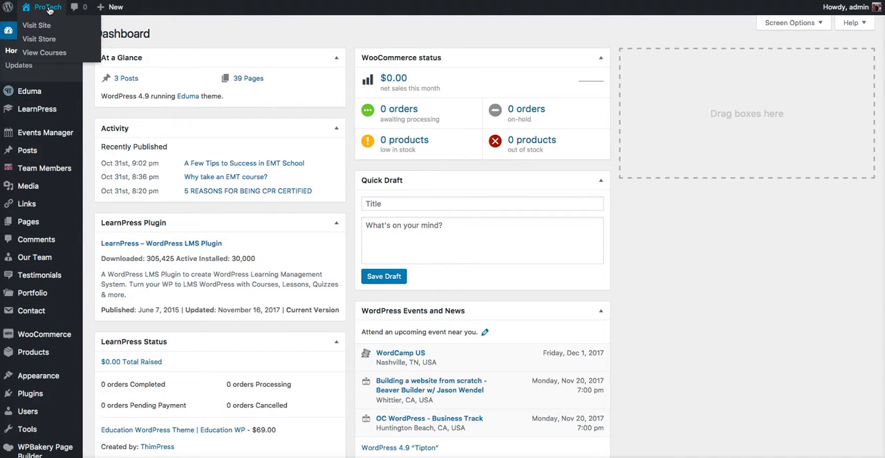
{"action": "left_click", "coordinate": [49, 9]}
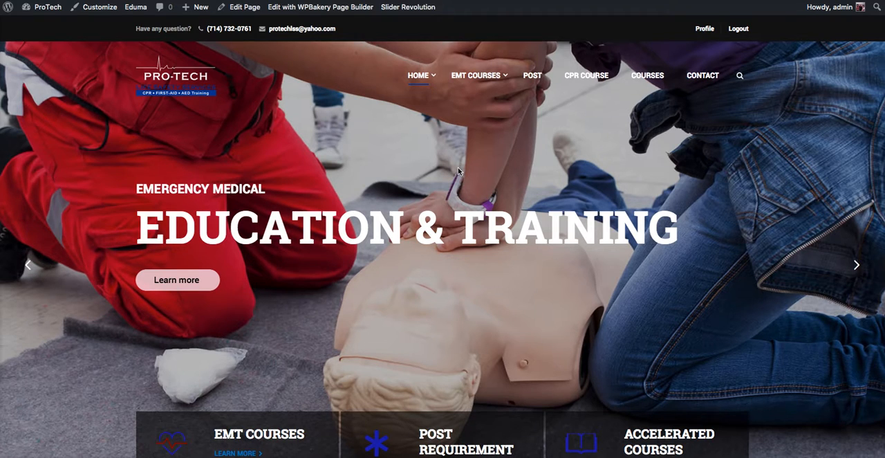
{"action": "scroll", "coordinate": [458, 166], "scroll_direction": "down", "scroll_amount": 6}
{"action": "scroll", "coordinate": [458, 171], "scroll_direction": "down", "scroll_amount": 5}
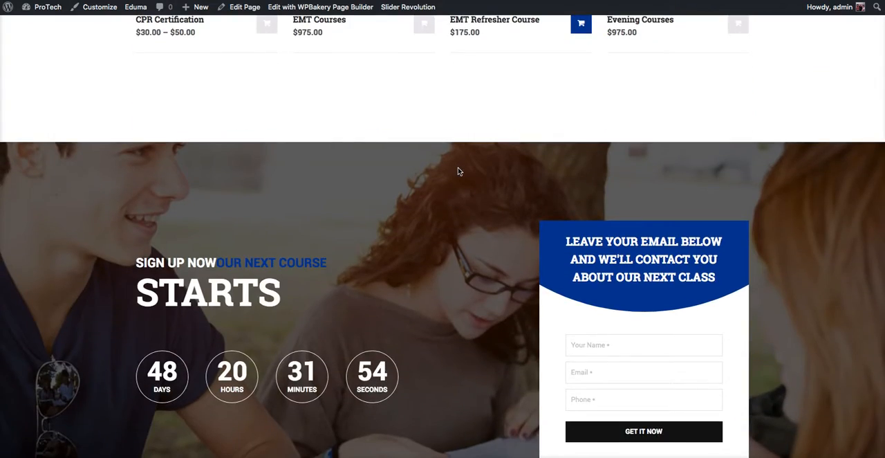
{"action": "scroll", "coordinate": [458, 171], "scroll_direction": "down", "scroll_amount": 7}
{"action": "scroll", "coordinate": [459, 172], "scroll_direction": "up", "scroll_amount": 6}
{"action": "scroll", "coordinate": [458, 169], "scroll_direction": "up", "scroll_amount": 10}
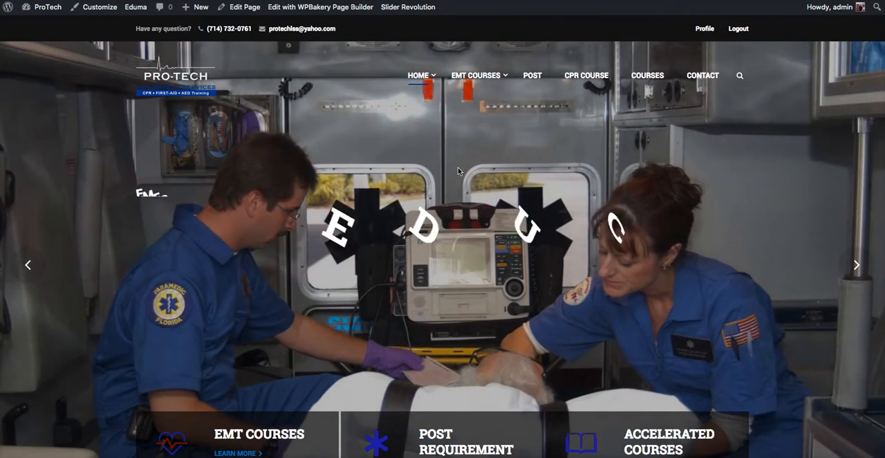
Step: Visit the site's POST page, look over its content and open that page for editing
{"action": "left_click", "coordinate": [533, 77]}
{"action": "scroll", "coordinate": [450, 385], "scroll_direction": "down", "scroll_amount": 6}
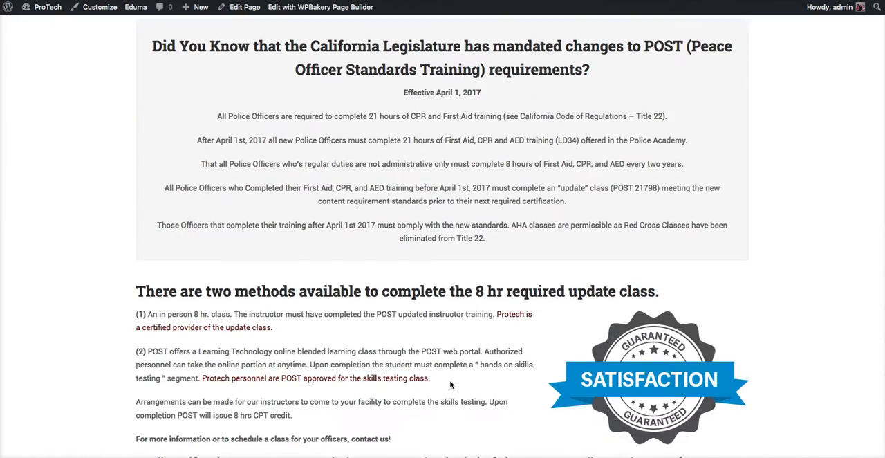
{"action": "scroll", "coordinate": [450, 384], "scroll_direction": "up", "scroll_amount": 8}
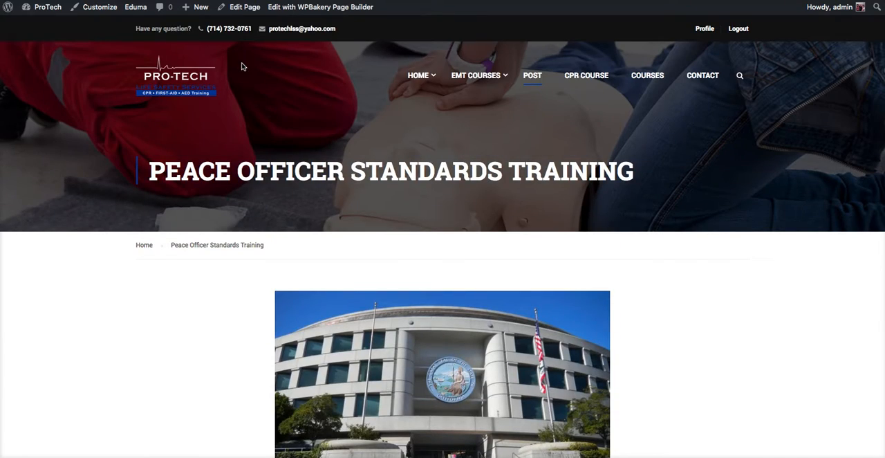
{"action": "left_click", "coordinate": [244, 8]}
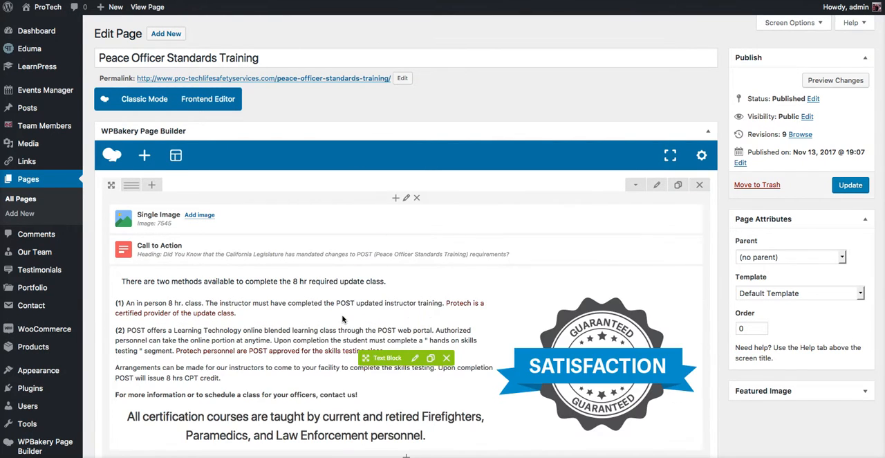
Step: Open the settings of the text block about the 8 hr update class and enlarge its text editing area
{"action": "scroll", "coordinate": [343, 315], "scroll_direction": "down", "scroll_amount": 5}
{"action": "scroll", "coordinate": [342, 316], "scroll_direction": "up", "scroll_amount": 5}
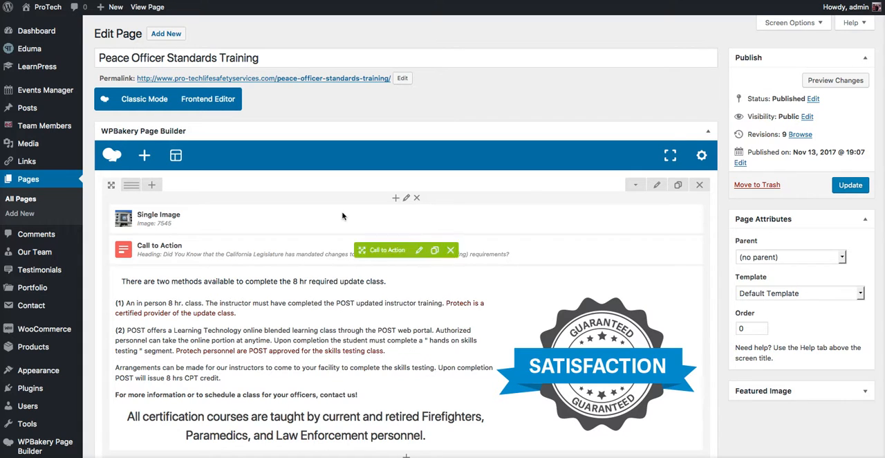
{"action": "left_click", "coordinate": [322, 58]}
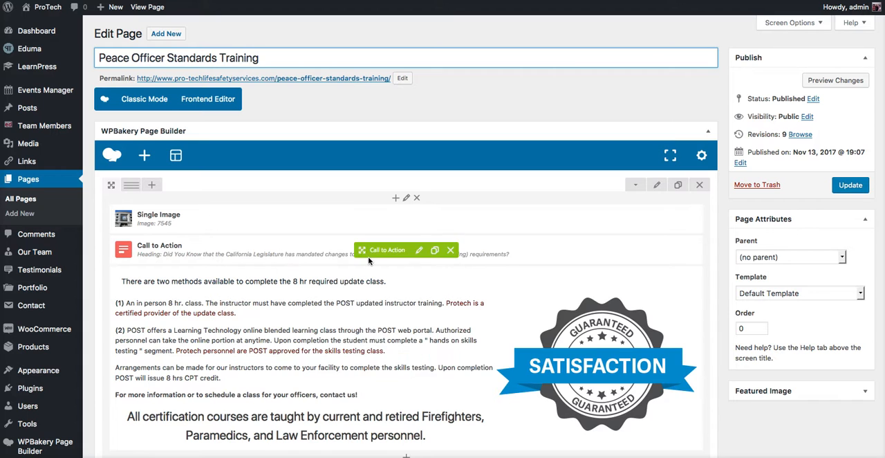
{"action": "scroll", "coordinate": [357, 306], "scroll_direction": "down", "scroll_amount": 5}
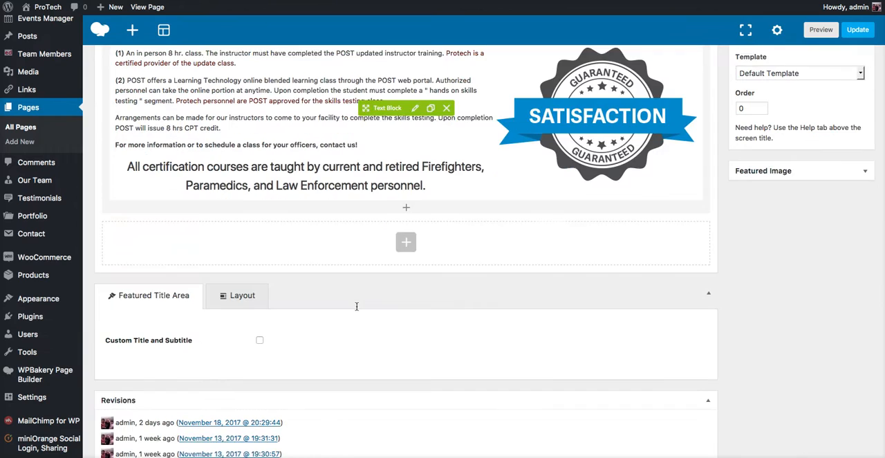
{"action": "scroll", "coordinate": [357, 307], "scroll_direction": "up", "scroll_amount": 4}
{"action": "scroll", "coordinate": [357, 307], "scroll_direction": "down", "scroll_amount": 2}
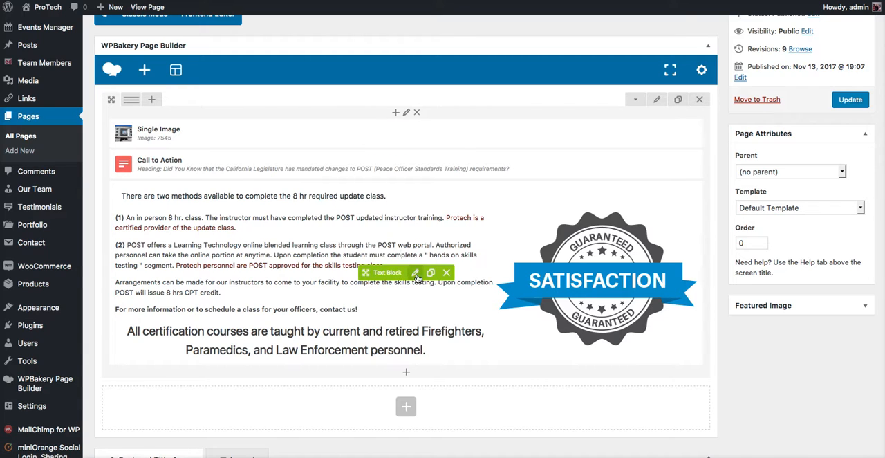
{"action": "left_click", "coordinate": [415, 273]}
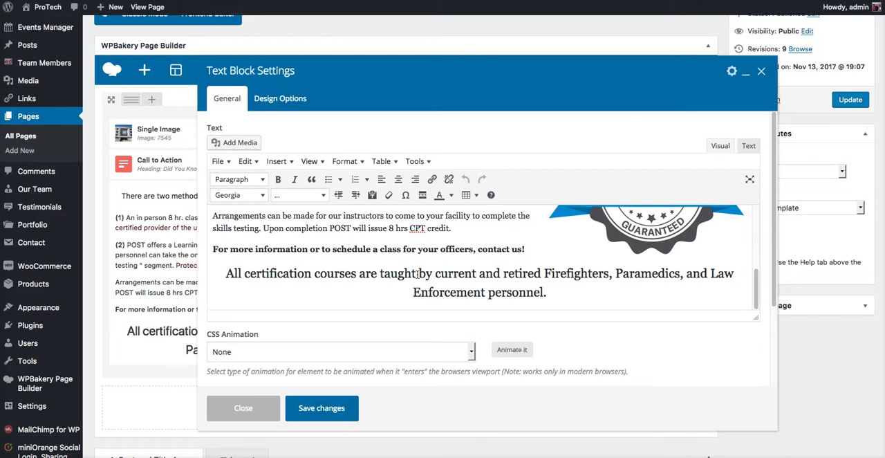
{"action": "left_click_drag", "start_coordinate": [756, 316], "coordinate": [788, 457]}
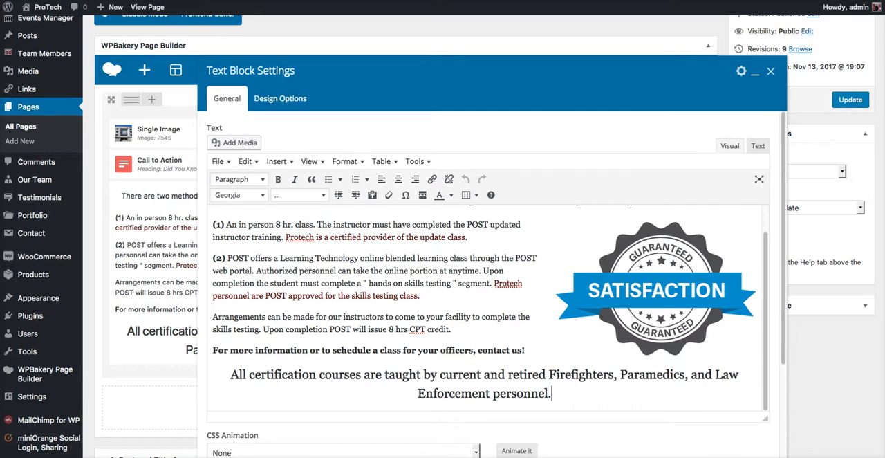
Step: Make the closing sentence about certification courses bold and look at the available font sizes and text colours
{"action": "left_click", "coordinate": [428, 375]}
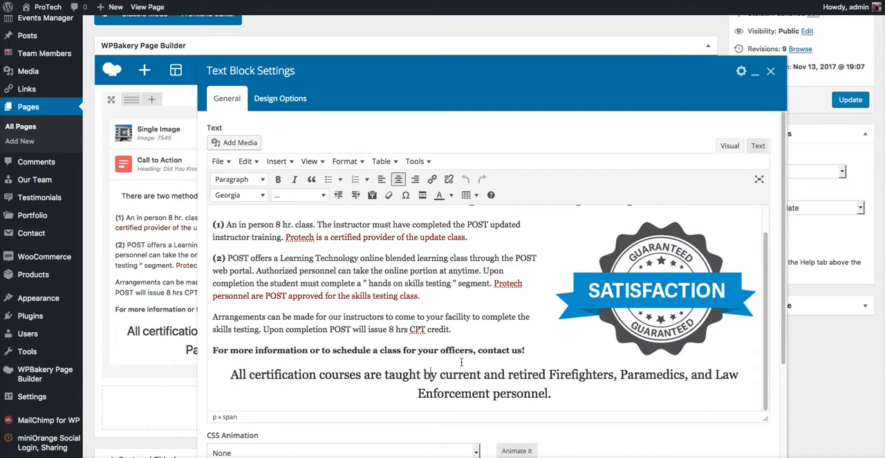
{"action": "left_click_drag", "start_coordinate": [553, 393], "coordinate": [207, 361]}
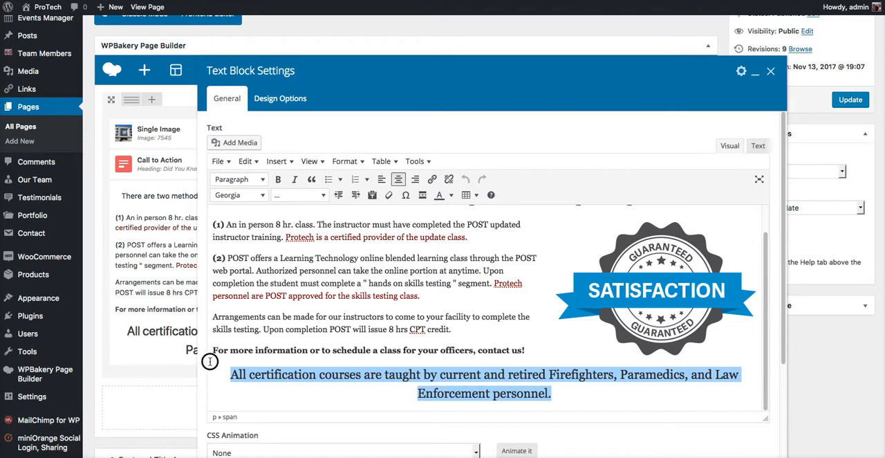
{"action": "left_click", "coordinate": [278, 179]}
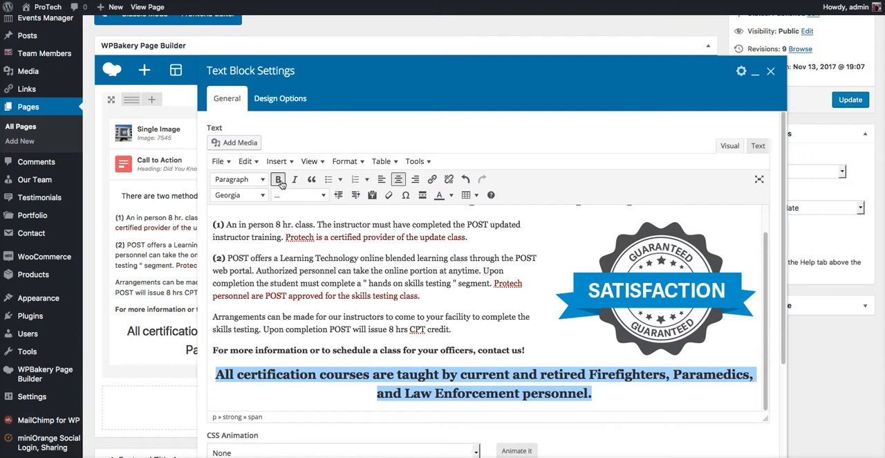
{"action": "left_click", "coordinate": [323, 196]}
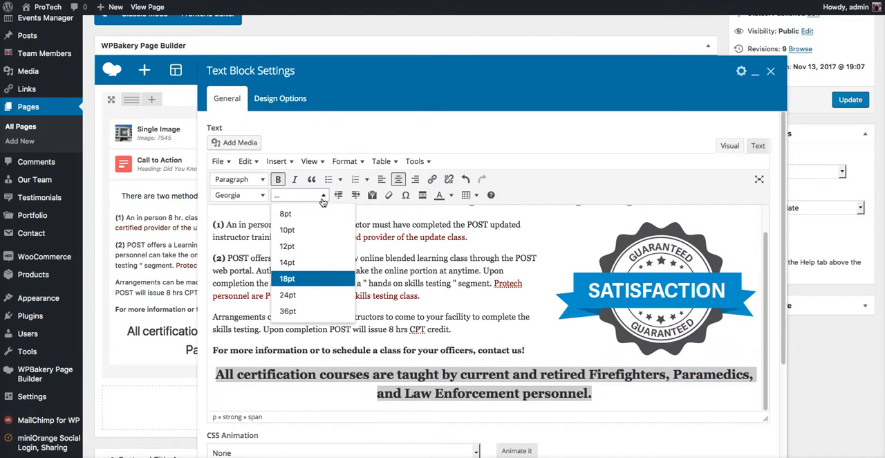
{"action": "left_click", "coordinate": [324, 196]}
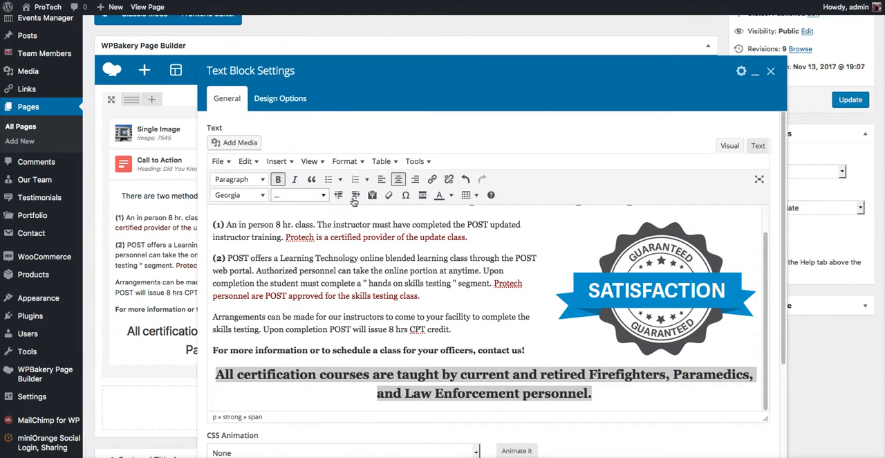
{"action": "left_click", "coordinate": [451, 196]}
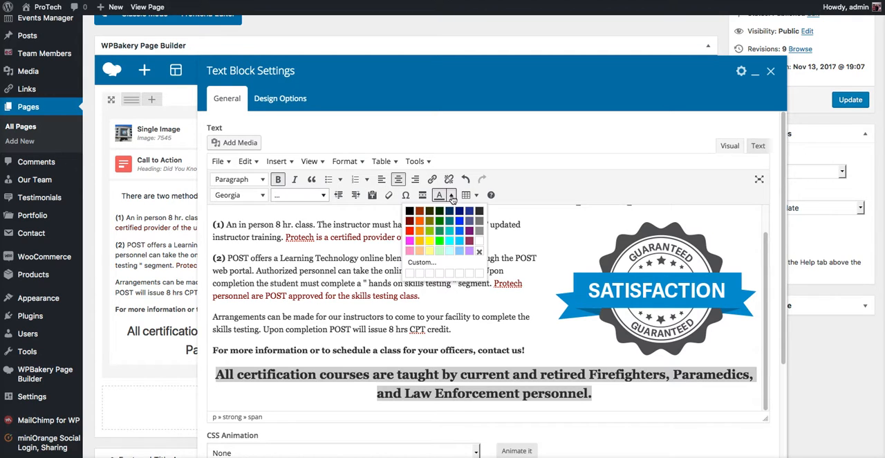
{"action": "left_click", "coordinate": [451, 197]}
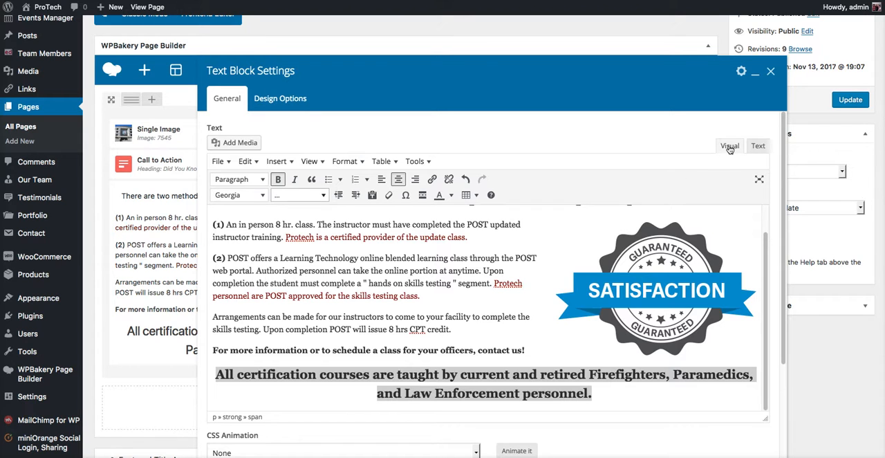
Step: View the text block's HTML source and return to the visual editor
{"action": "left_click", "coordinate": [758, 147]}
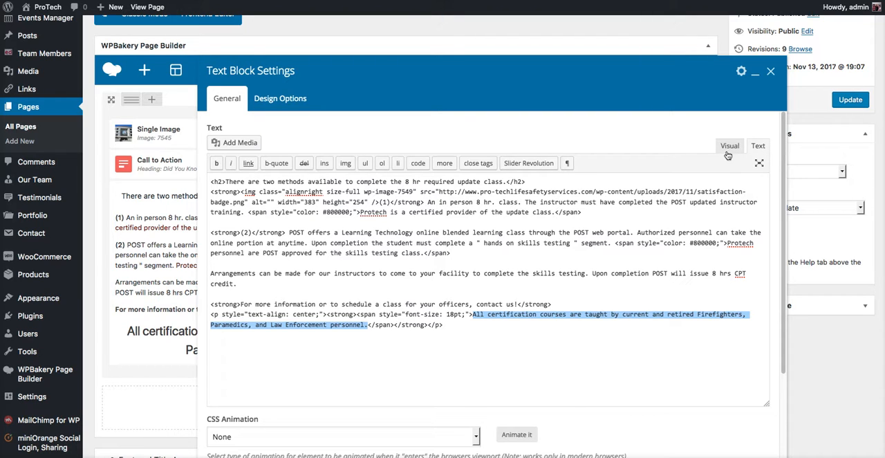
{"action": "left_click", "coordinate": [577, 346]}
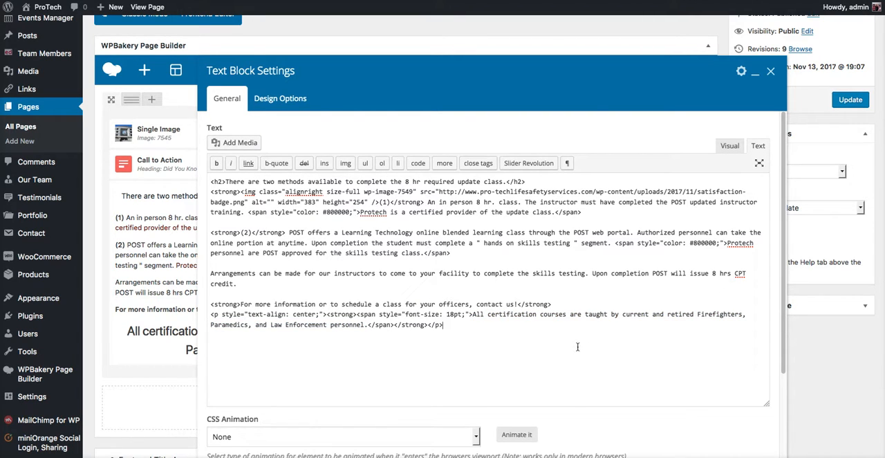
{"action": "left_click", "coordinate": [728, 148]}
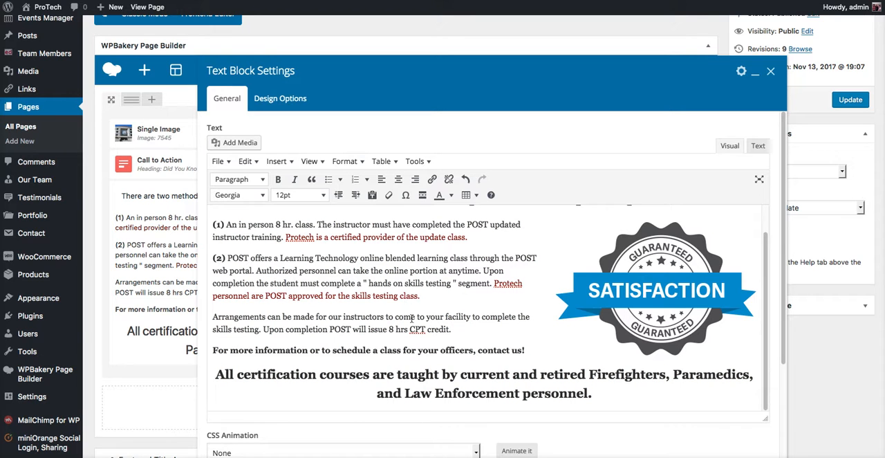
Step: Try left alignment on the Satisfaction badge image and restore its right alignment
{"action": "scroll", "coordinate": [410, 322], "scroll_direction": "down", "scroll_amount": 3}
{"action": "scroll", "coordinate": [410, 323], "scroll_direction": "up", "scroll_amount": 3}
{"action": "scroll", "coordinate": [410, 323], "scroll_direction": "up", "scroll_amount": 1}
{"action": "left_click", "coordinate": [640, 325]}
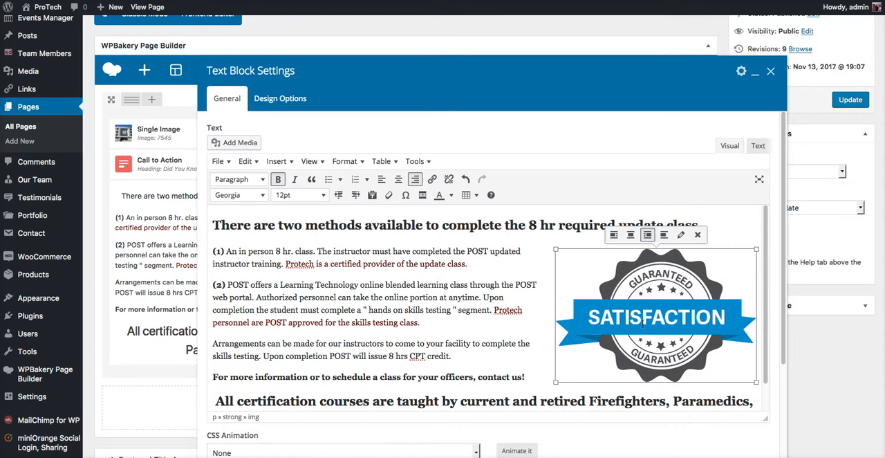
{"action": "left_click", "coordinate": [613, 234]}
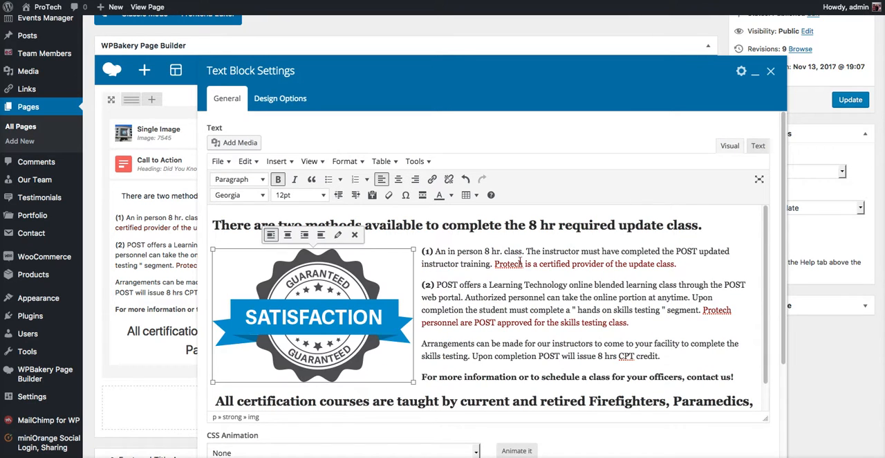
{"action": "left_click", "coordinate": [305, 235]}
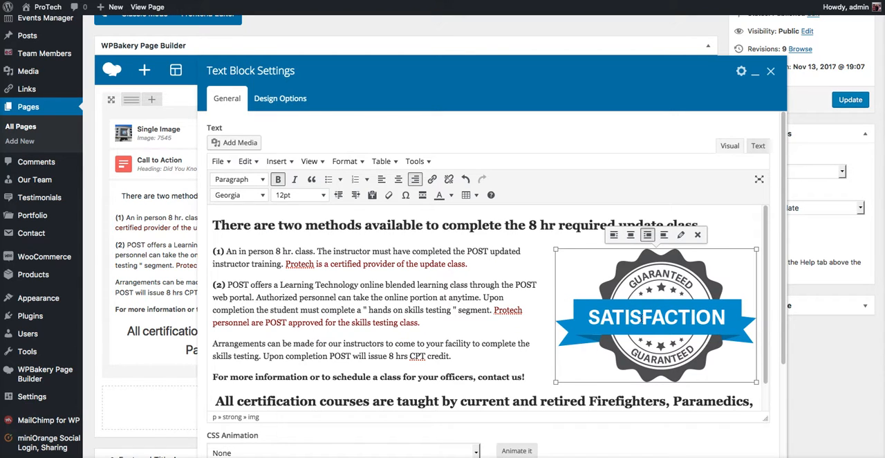
{"action": "left_click", "coordinate": [541, 321]}
Step: Start a new line below the closing sentence and open the media library for adding an image, checking the file upload option
{"action": "scroll", "coordinate": [553, 324], "scroll_direction": "down", "scroll_amount": 1}
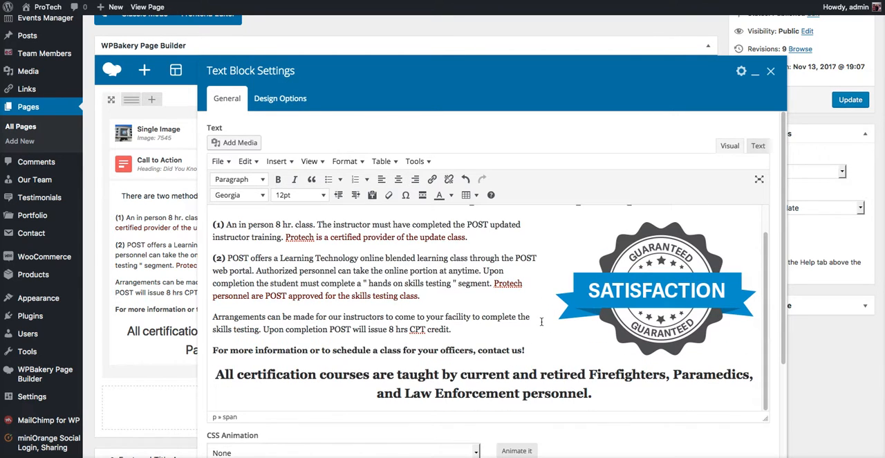
{"action": "left_click", "coordinate": [615, 399]}
{"action": "key", "text": "Return"}
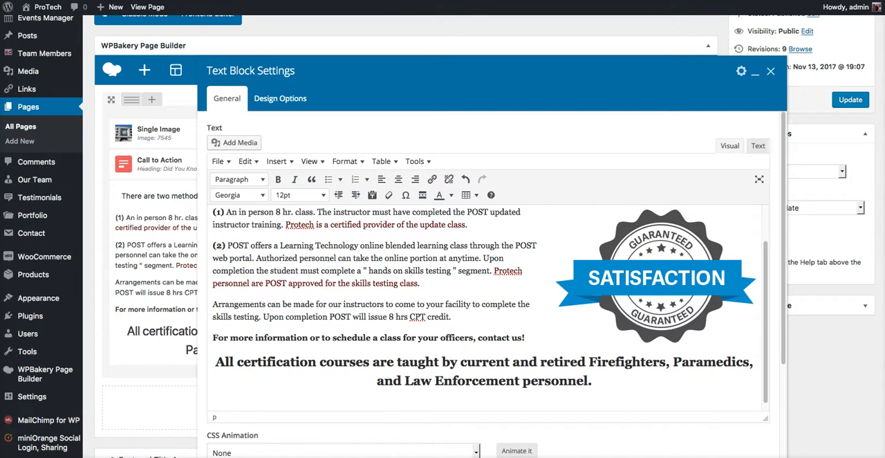
{"action": "left_click", "coordinate": [238, 143]}
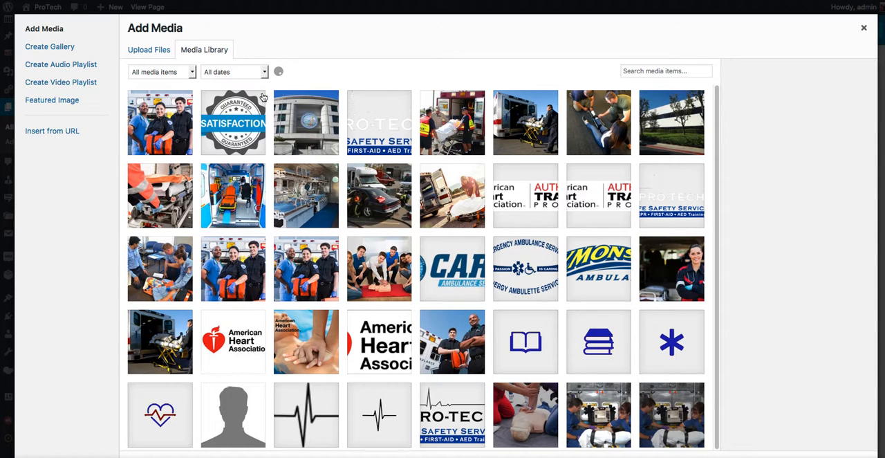
{"action": "left_click", "coordinate": [143, 52]}
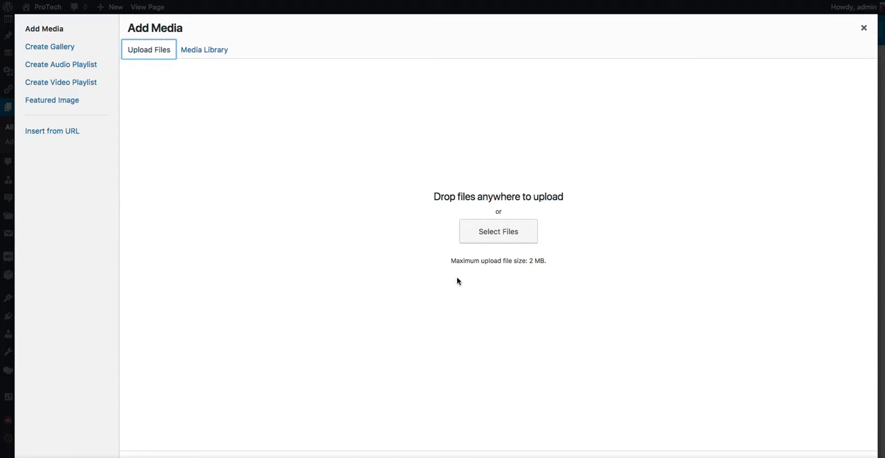
{"action": "left_click", "coordinate": [205, 50]}
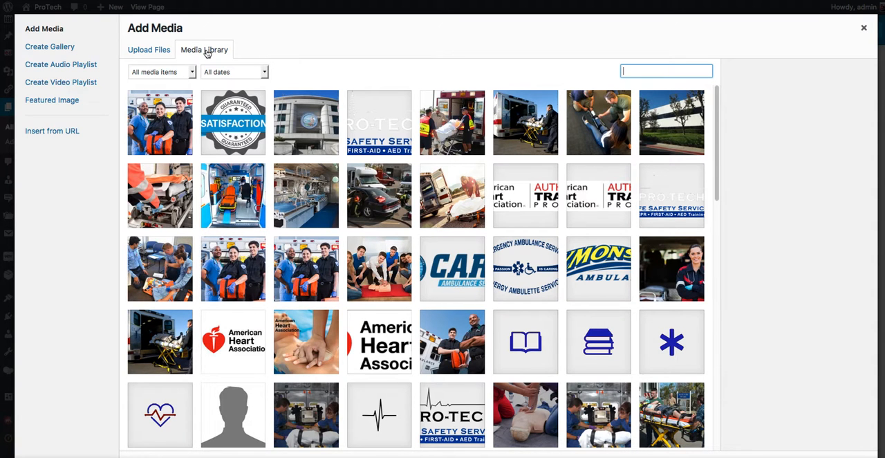
Step: Select the evening.jpg image in the media library and set its size to Medium – 300 × 187
{"action": "left_click", "coordinate": [163, 126]}
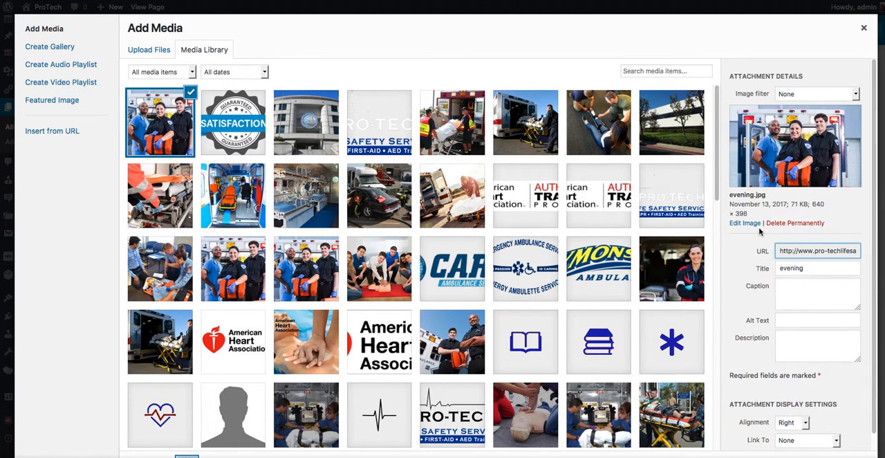
{"action": "scroll", "coordinate": [795, 300], "scroll_direction": "down", "scroll_amount": 1}
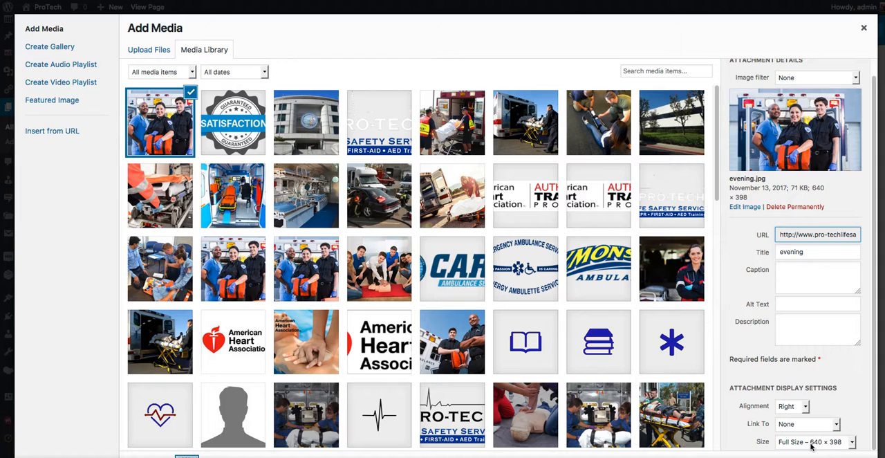
{"action": "left_click", "coordinate": [835, 441]}
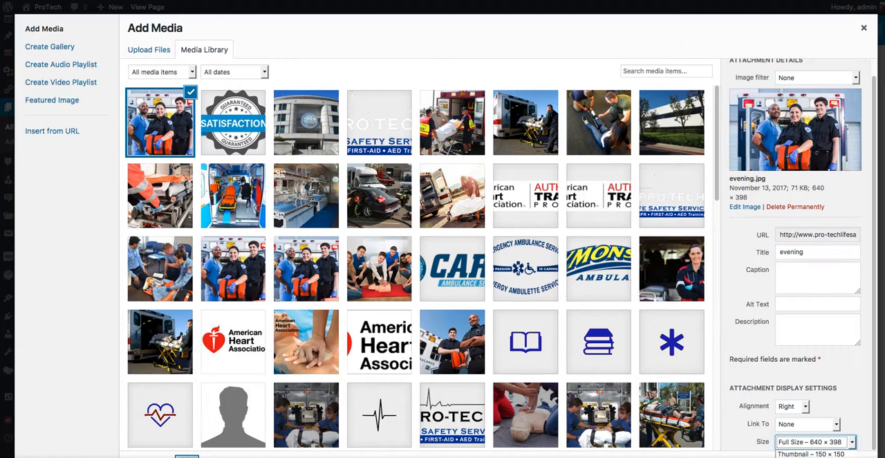
{"action": "left_click", "coordinate": [801, 457]}
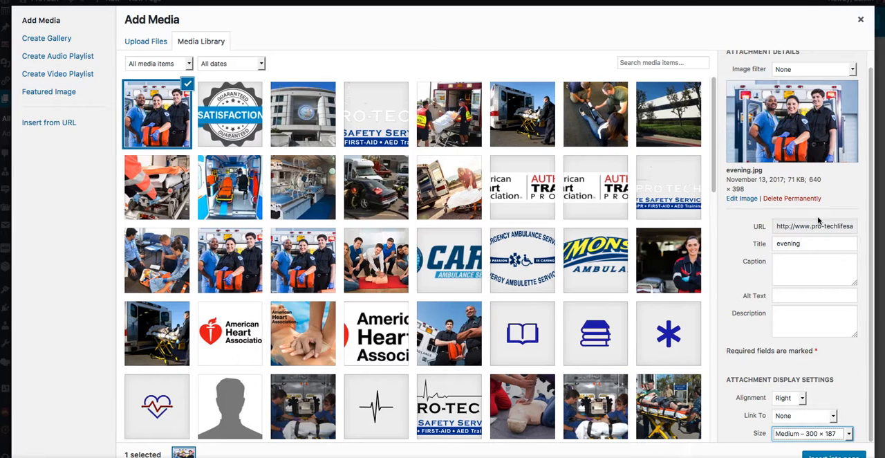
Step: Insert the evening.jpg image into the text block below the closing sentence
{"action": "left_click", "coordinate": [829, 454]}
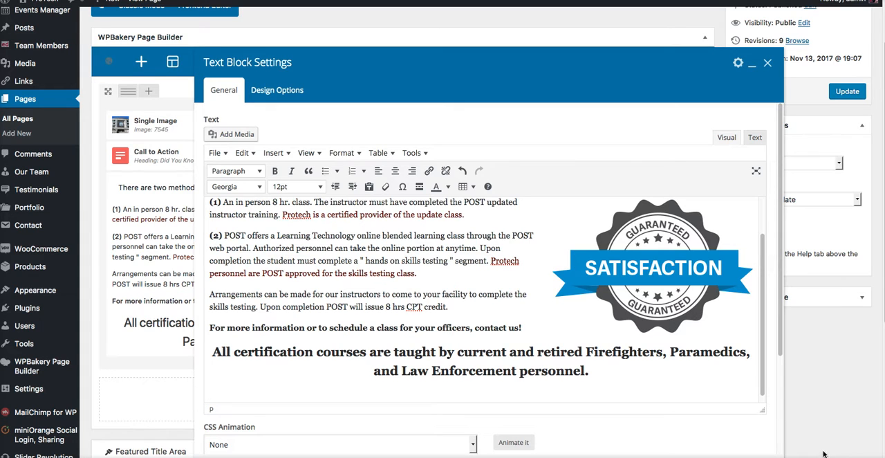
{"action": "key", "text": "Return"}
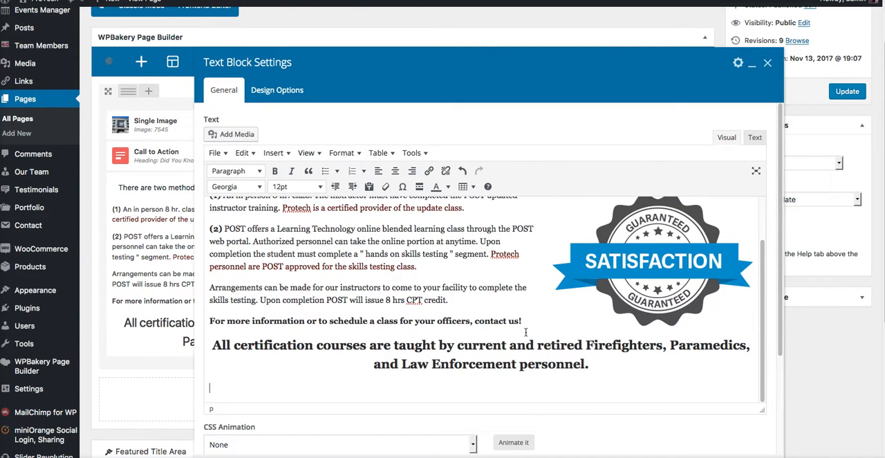
{"action": "scroll", "coordinate": [525, 332], "scroll_direction": "up", "scroll_amount": 1}
{"action": "scroll", "coordinate": [526, 332], "scroll_direction": "down", "scroll_amount": 1}
{"action": "scroll", "coordinate": [526, 331], "scroll_direction": "up", "scroll_amount": 1}
{"action": "scroll", "coordinate": [525, 332], "scroll_direction": "down", "scroll_amount": 5}
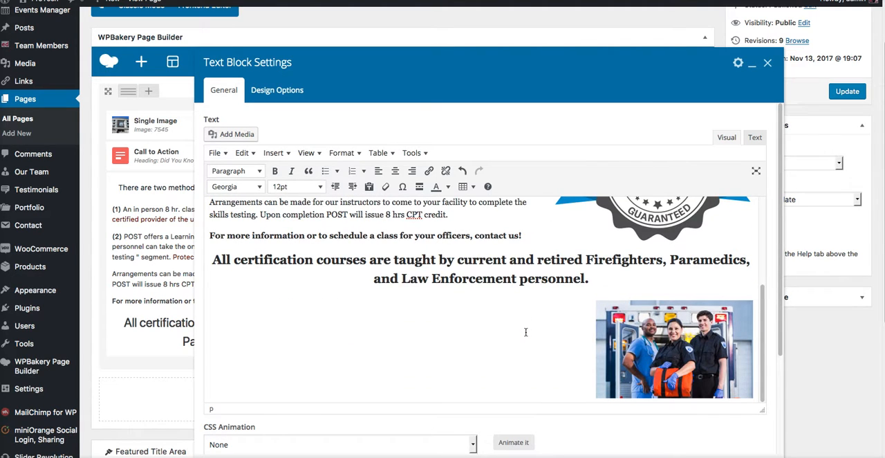
Step: Try left alignment and then center alignment on the inserted ambulance crew image
{"action": "left_click", "coordinate": [633, 346]}
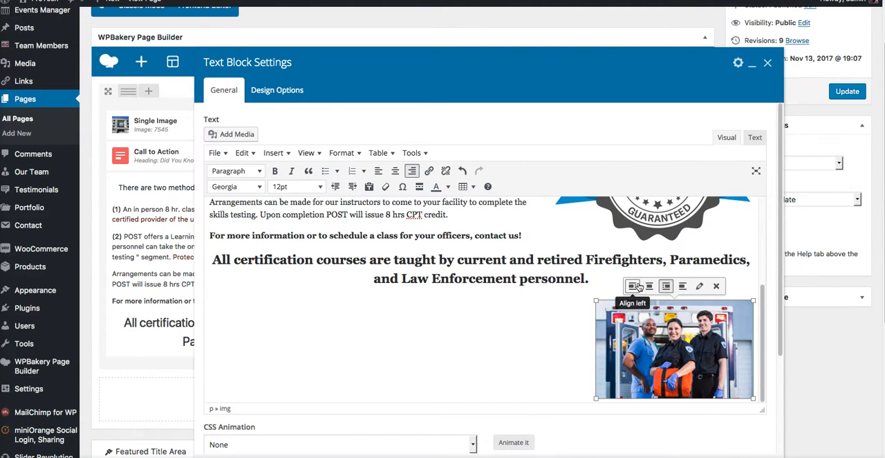
{"action": "left_click", "coordinate": [632, 286]}
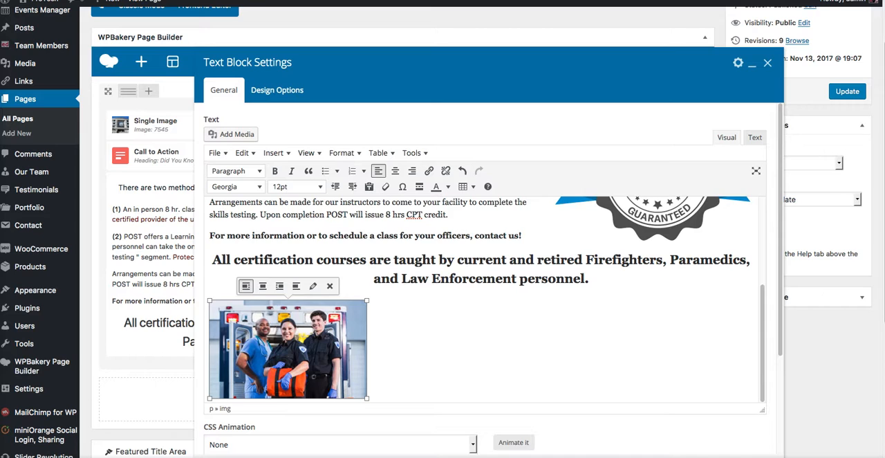
{"action": "left_click", "coordinate": [263, 285]}
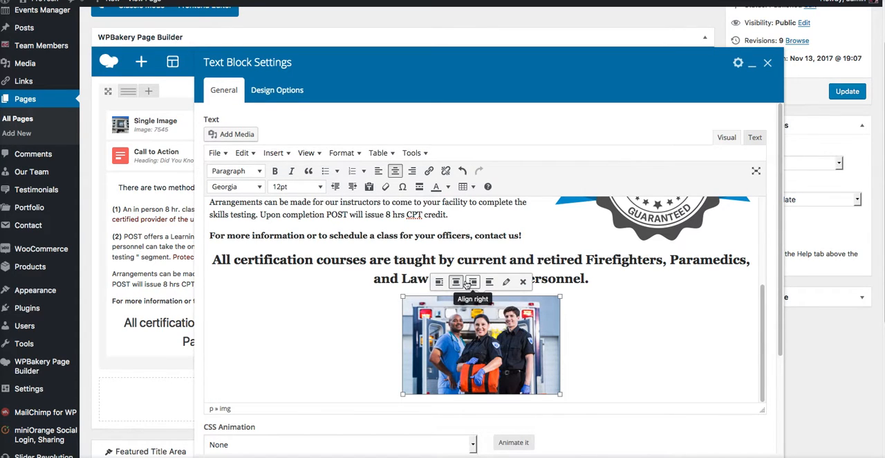
Step: Remove the ambulance crew image from the text block and close the block's settings
{"action": "left_click", "coordinate": [523, 282]}
{"action": "scroll", "coordinate": [385, 266], "scroll_direction": "up", "scroll_amount": 1}
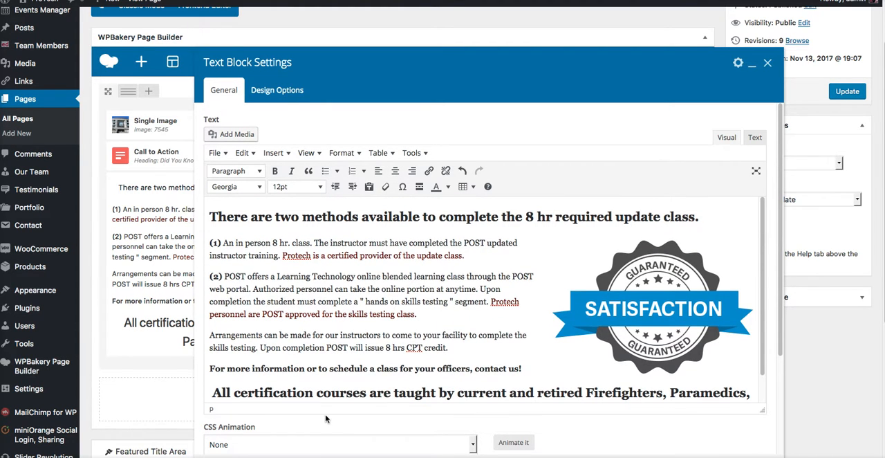
{"action": "left_click", "coordinate": [505, 455]}
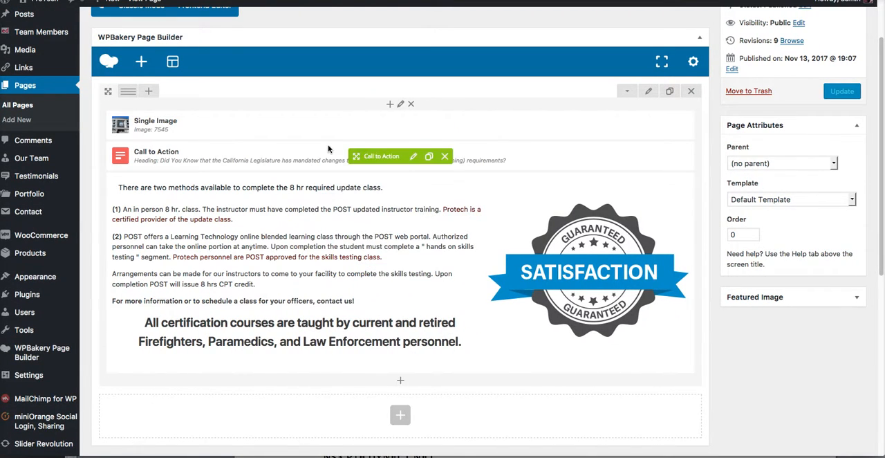
Step: Open the Call to Action element's settings, read through its text and save the element
{"action": "left_click", "coordinate": [414, 157]}
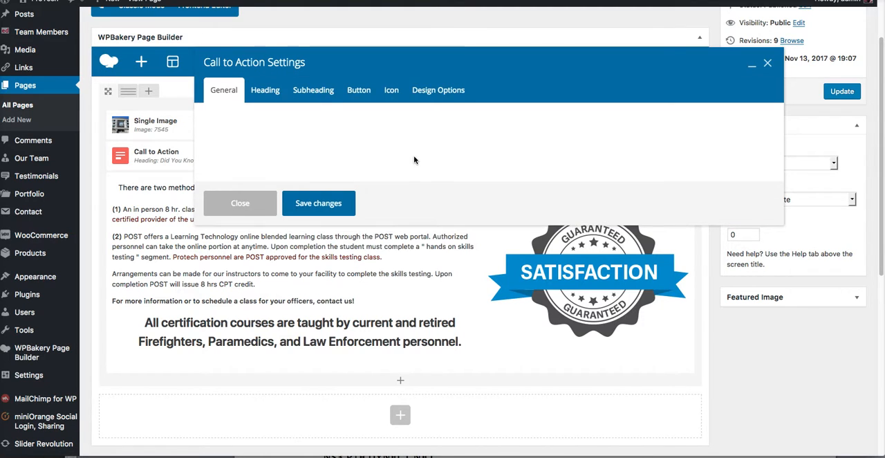
{"action": "scroll", "coordinate": [379, 268], "scroll_direction": "up", "scroll_amount": 2}
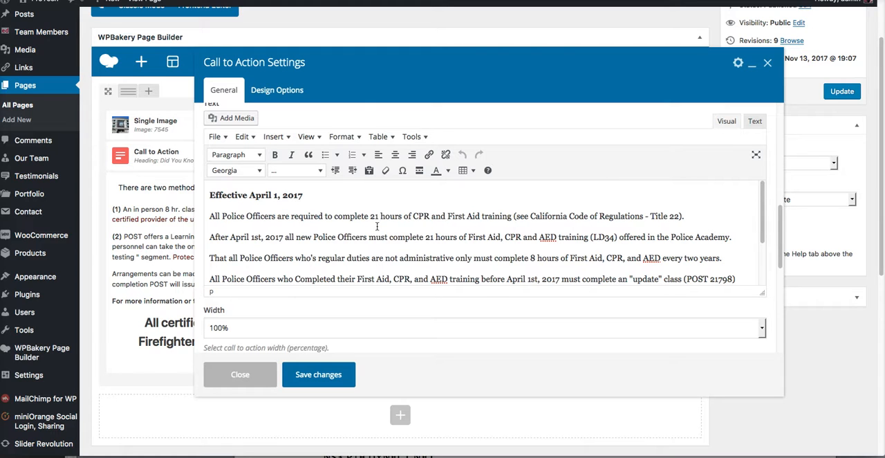
{"action": "scroll", "coordinate": [377, 226], "scroll_direction": "down", "scroll_amount": 1}
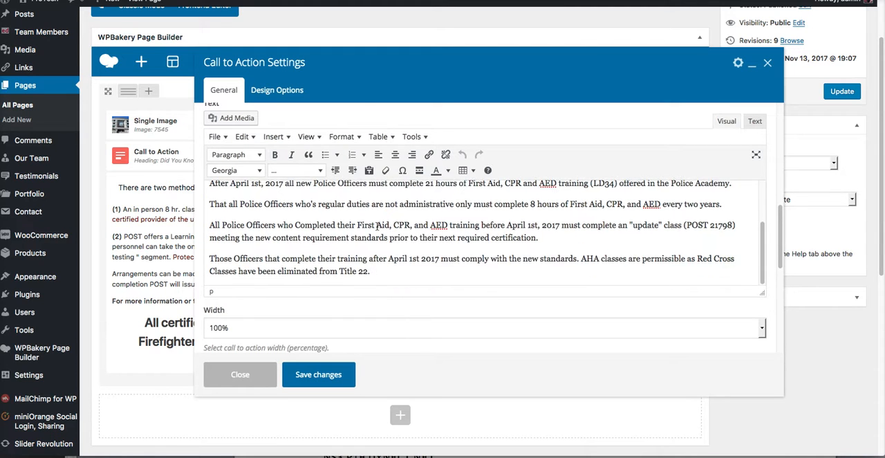
{"action": "scroll", "coordinate": [376, 226], "scroll_direction": "up", "scroll_amount": 2}
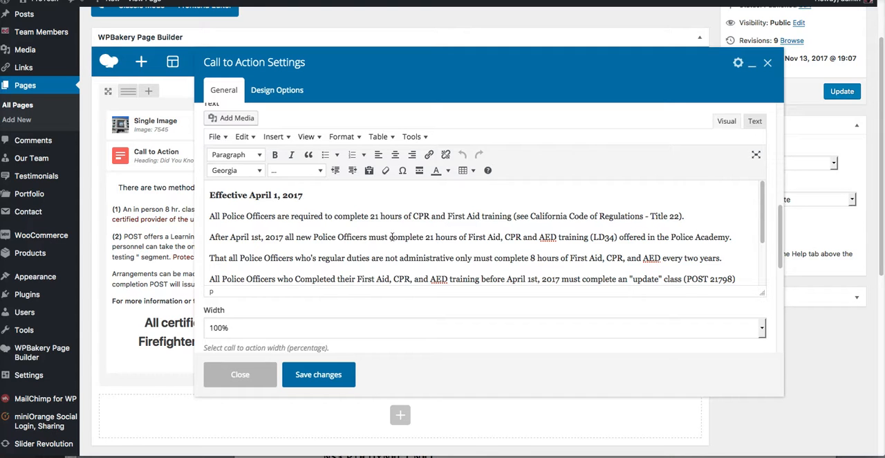
{"action": "left_click", "coordinate": [334, 375]}
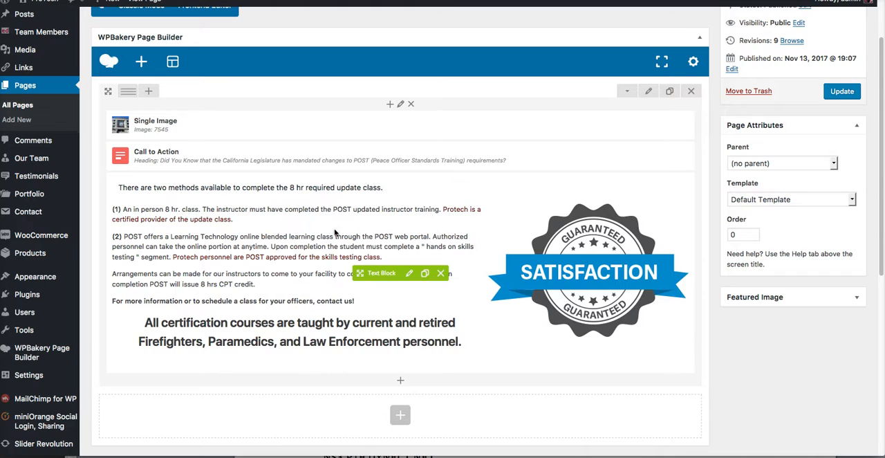
Step: Update the Peace Officer Standards Training page and open its published version
{"action": "scroll", "coordinate": [444, 198], "scroll_direction": "up", "scroll_amount": 3}
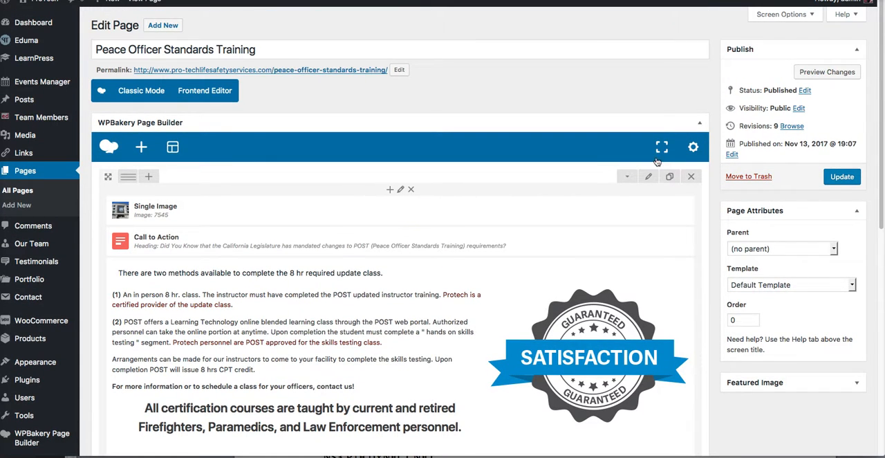
{"action": "left_click", "coordinate": [842, 181]}
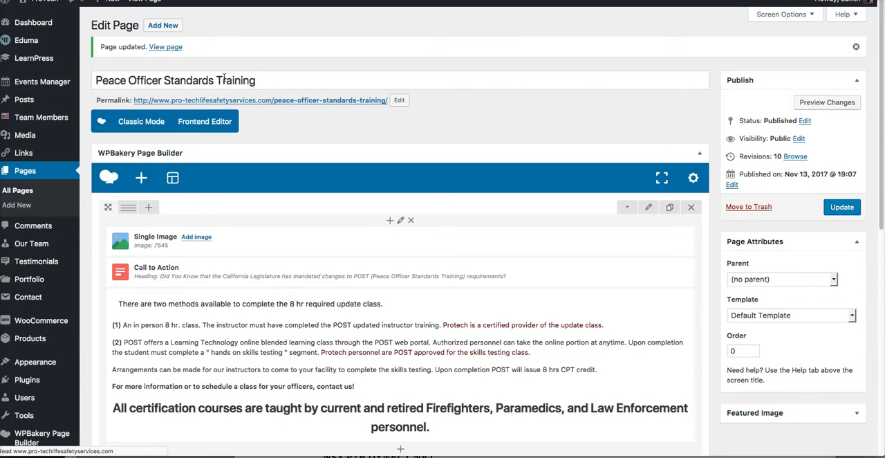
{"action": "left_click", "coordinate": [158, 48]}
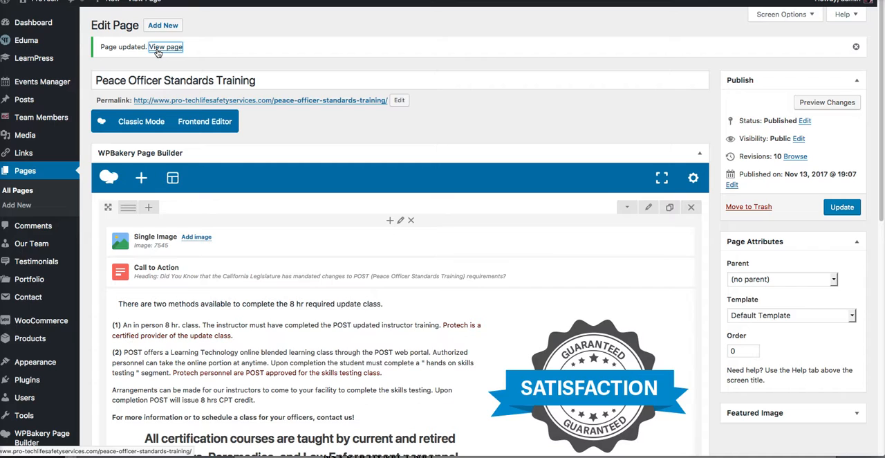
Step: Check the published page down to the sentence about who teaches the certification courses
{"action": "scroll", "coordinate": [178, 284], "scroll_direction": "down", "scroll_amount": 2}
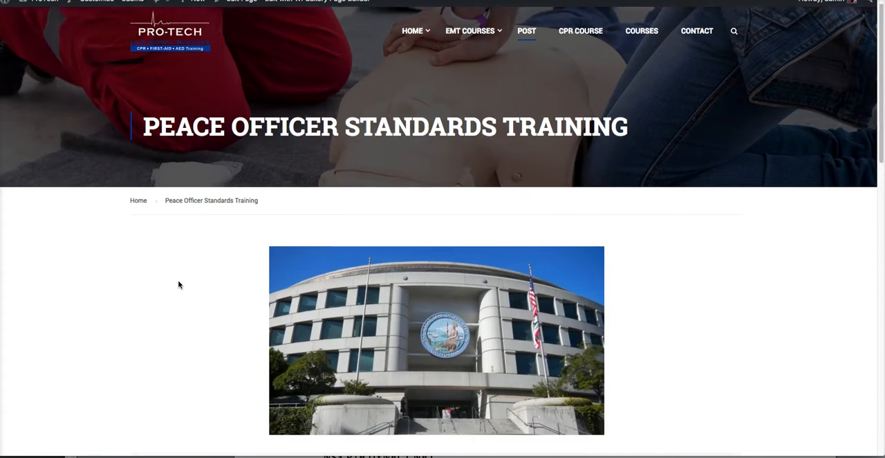
{"action": "scroll", "coordinate": [179, 284], "scroll_direction": "down", "scroll_amount": 10}
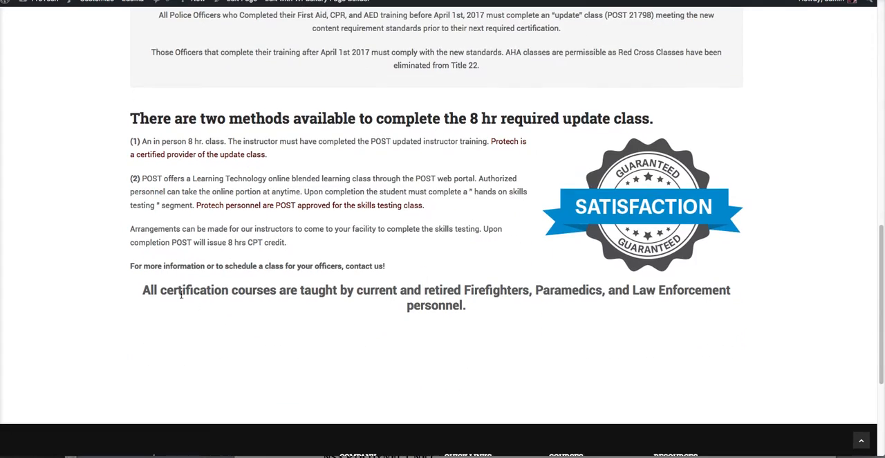
{"action": "left_click_drag", "start_coordinate": [145, 290], "coordinate": [493, 304]}
{"action": "left_click", "coordinate": [498, 315]}
Step: Open the site's CPR Course page and review its course lists and closing notes
{"action": "scroll", "coordinate": [498, 315], "scroll_direction": "up", "scroll_amount": 10}
{"action": "mouse_move", "coordinate": [495, 74]}
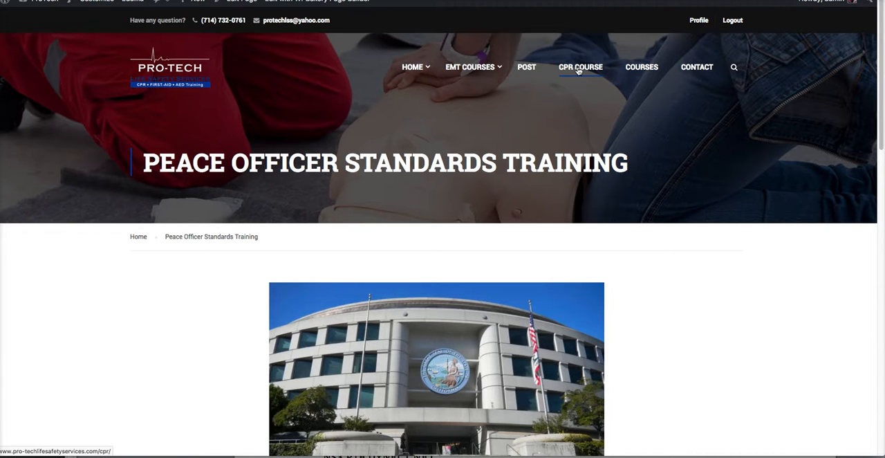
{"action": "left_click", "coordinate": [578, 70]}
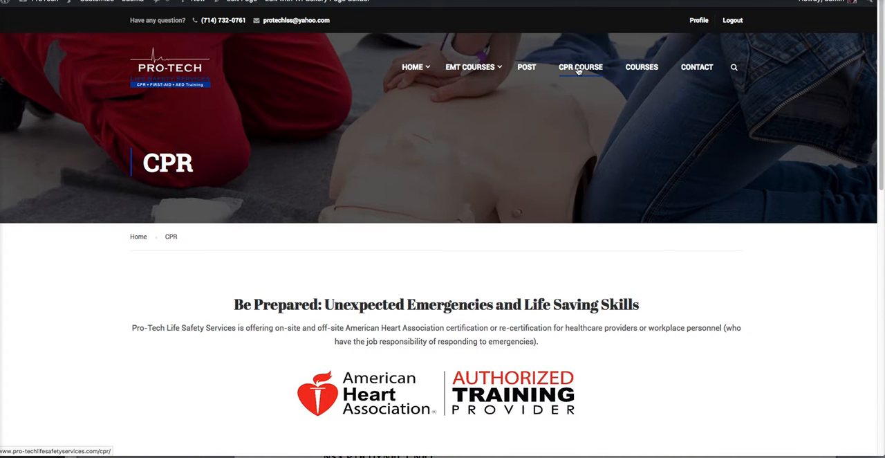
{"action": "scroll", "coordinate": [565, 296], "scroll_direction": "down", "scroll_amount": 4}
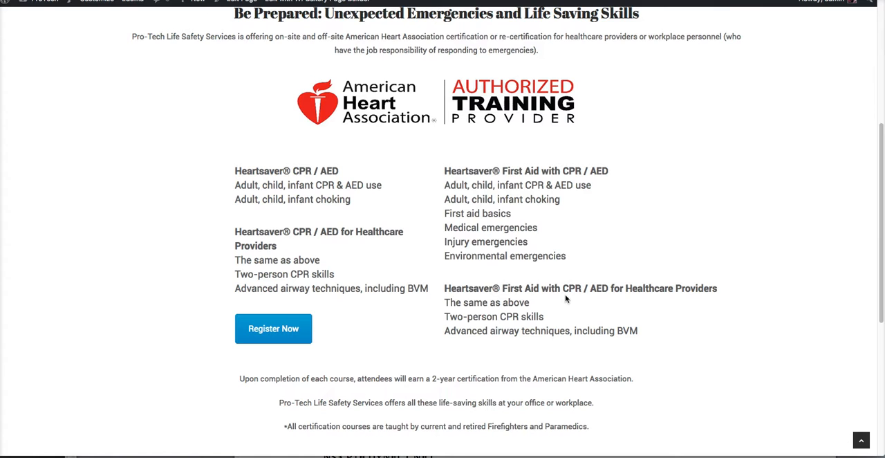
{"action": "scroll", "coordinate": [564, 299], "scroll_direction": "down", "scroll_amount": 2}
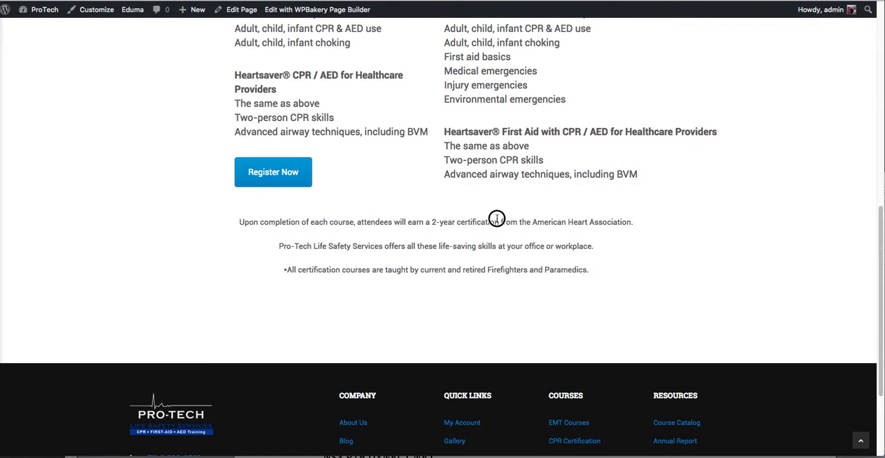
{"action": "scroll", "coordinate": [496, 218], "scroll_direction": "up", "scroll_amount": 4}
{"action": "scroll", "coordinate": [277, 339], "scroll_direction": "down", "scroll_amount": 2}
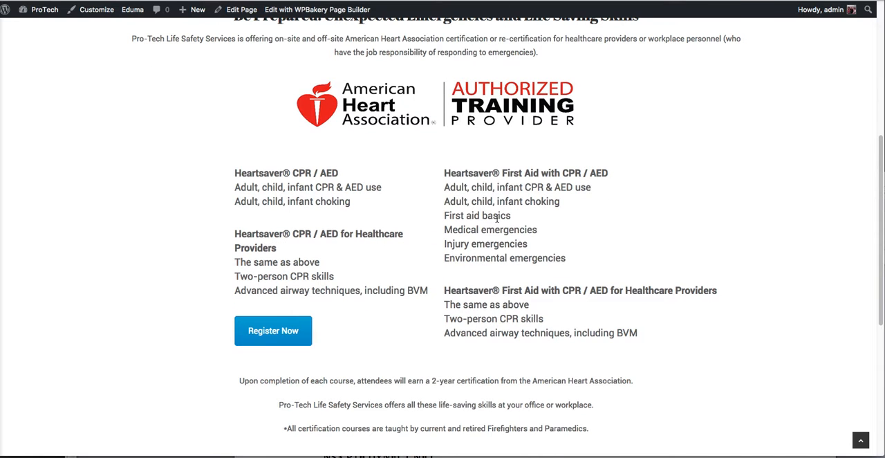
Step: Open the course registration from the CPR page and review the CPR Certification product page
{"action": "left_click", "coordinate": [276, 340]}
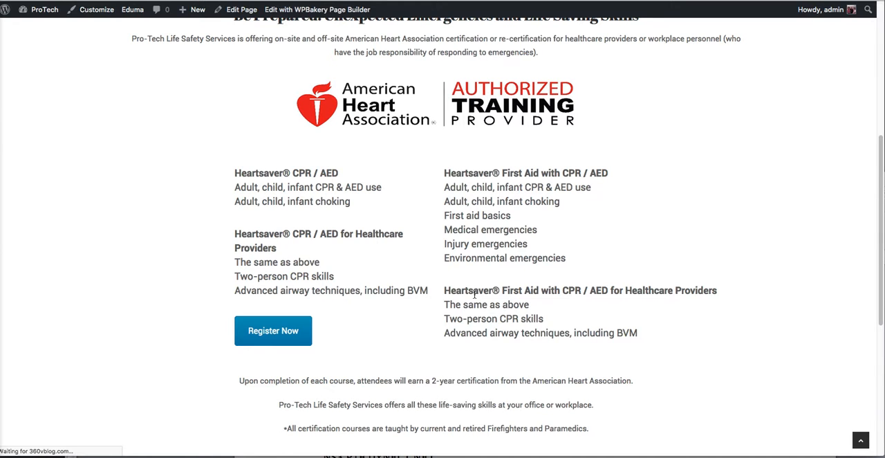
{"action": "scroll", "coordinate": [475, 295], "scroll_direction": "down", "scroll_amount": 3}
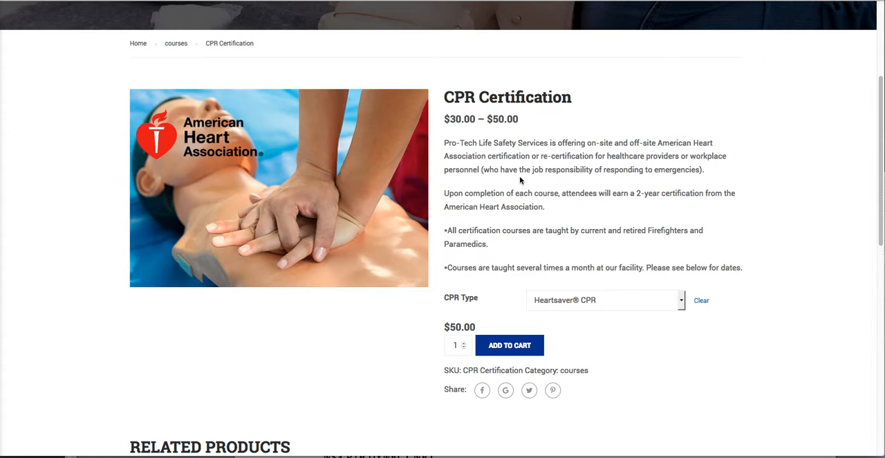
{"action": "scroll", "coordinate": [519, 178], "scroll_direction": "down", "scroll_amount": 5}
{"action": "scroll", "coordinate": [519, 178], "scroll_direction": "up", "scroll_amount": 5}
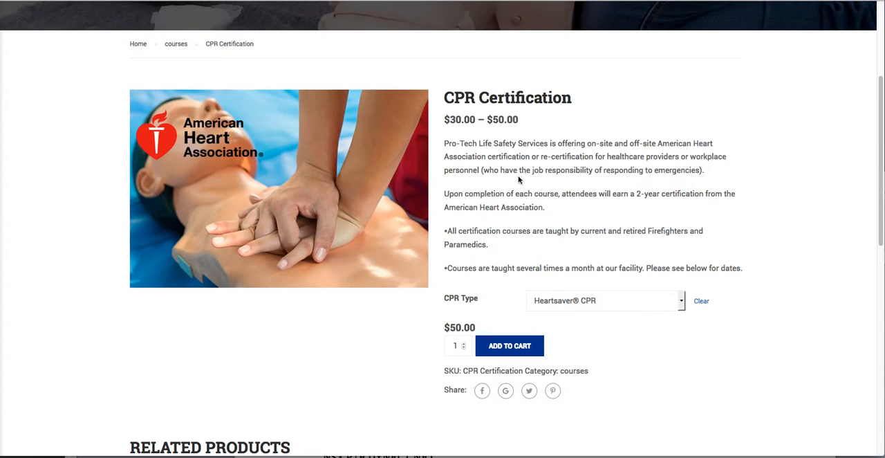
Step: Open the CPR Certification product for editing
{"action": "scroll", "coordinate": [519, 176], "scroll_direction": "up", "scroll_amount": 3}
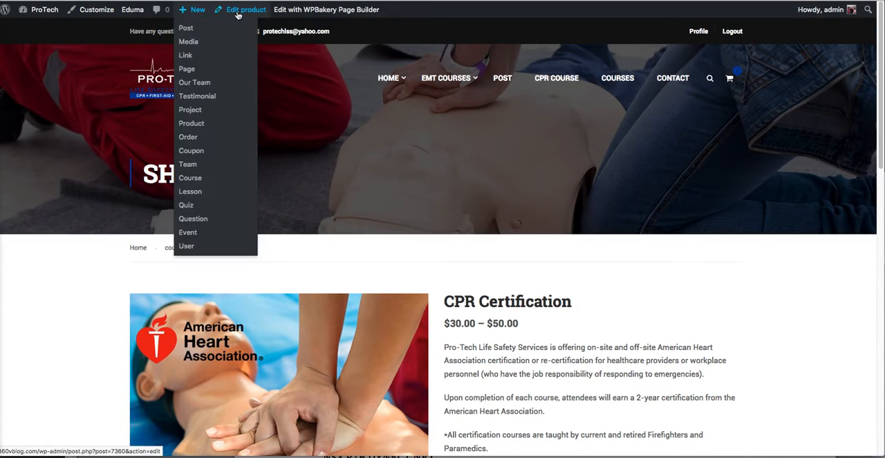
{"action": "left_click", "coordinate": [247, 11]}
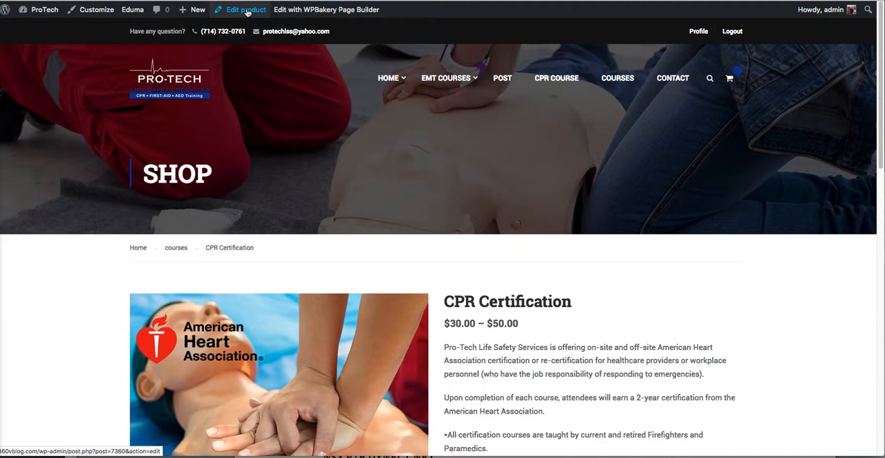
{"action": "left_click", "coordinate": [247, 10]}
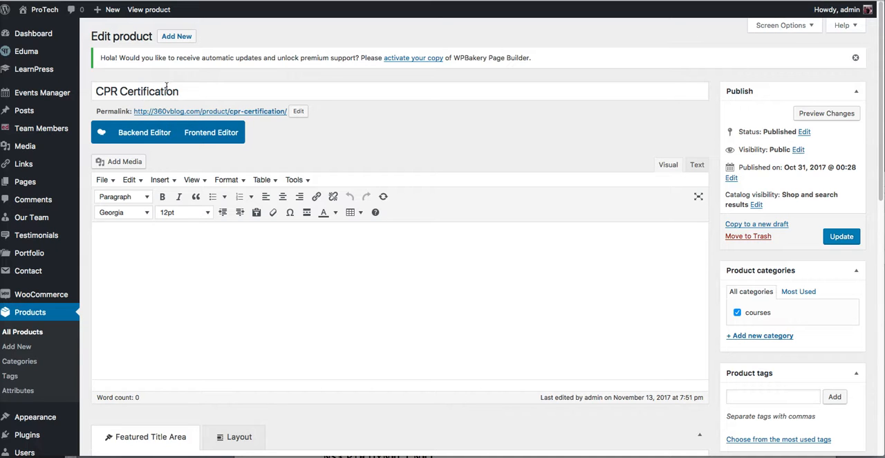
Step: Enlarge the Product short description editor so its whole text fits, and review the text
{"action": "scroll", "coordinate": [395, 251], "scroll_direction": "down", "scroll_amount": 10}
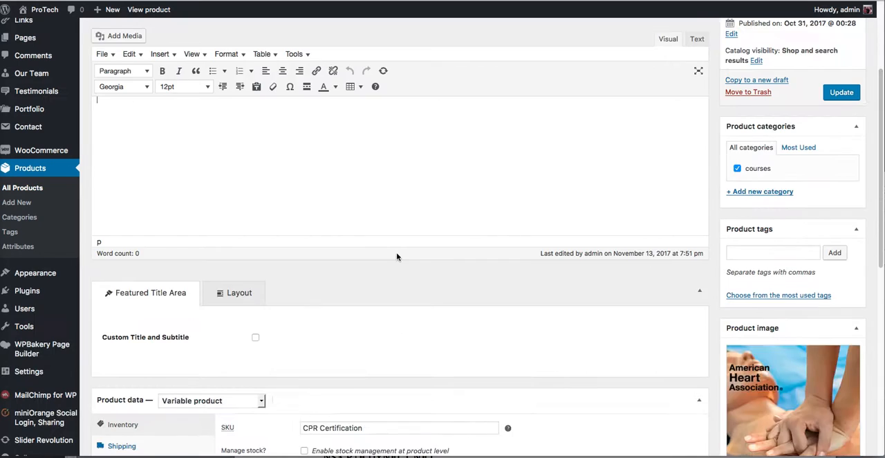
{"action": "left_click", "coordinate": [437, 368]}
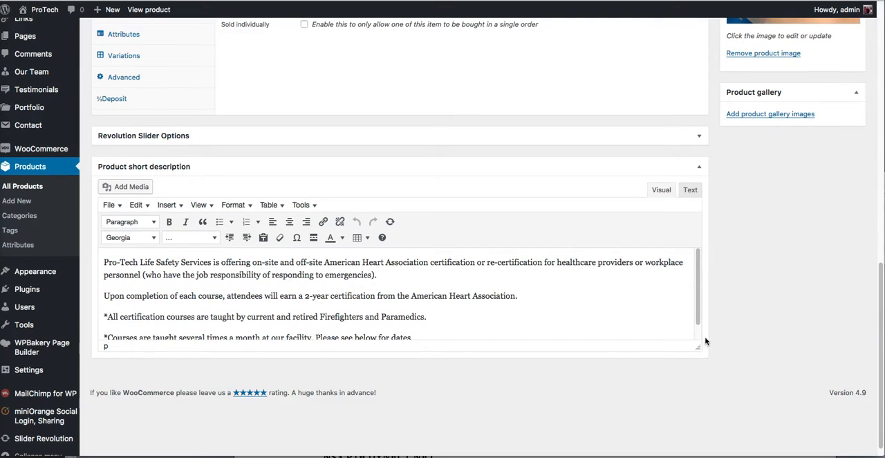
{"action": "left_click_drag", "start_coordinate": [695, 344], "coordinate": [695, 433]}
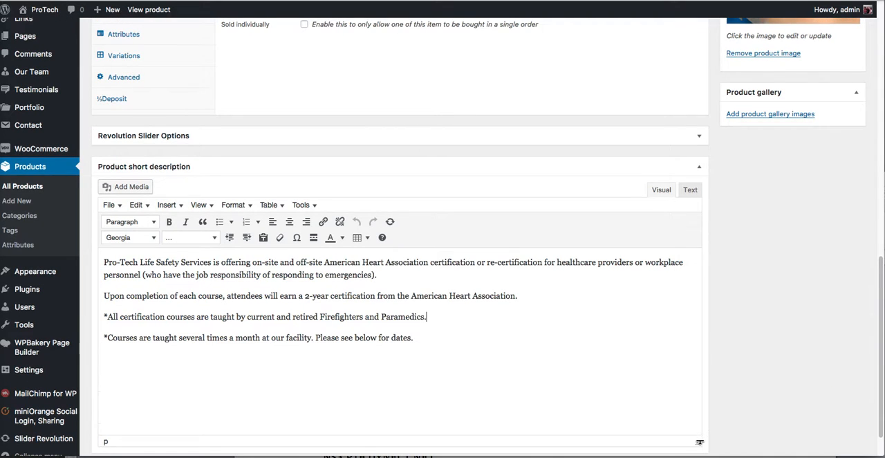
{"action": "scroll", "coordinate": [483, 382], "scroll_direction": "up", "scroll_amount": 1}
{"action": "scroll", "coordinate": [483, 382], "scroll_direction": "down", "scroll_amount": 1}
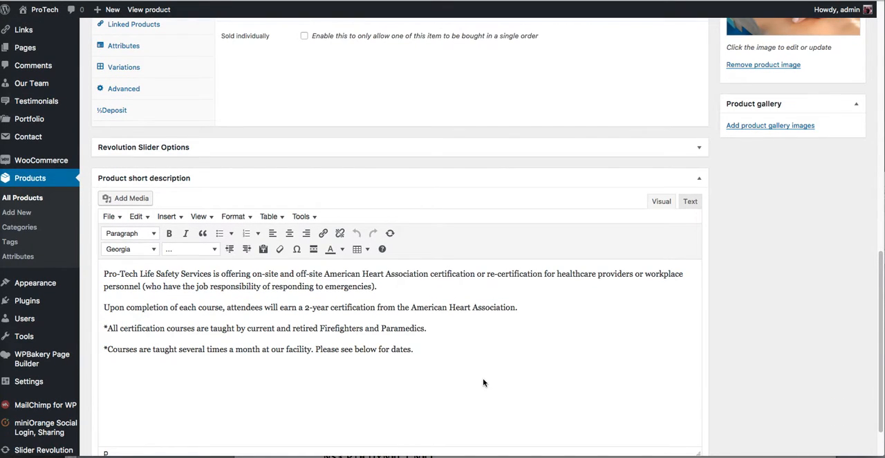
Step: Add the photo of responders moving a patient on a stretcher from the media library to the product gallery
{"action": "scroll", "coordinate": [483, 382], "scroll_direction": "up", "scroll_amount": 8}
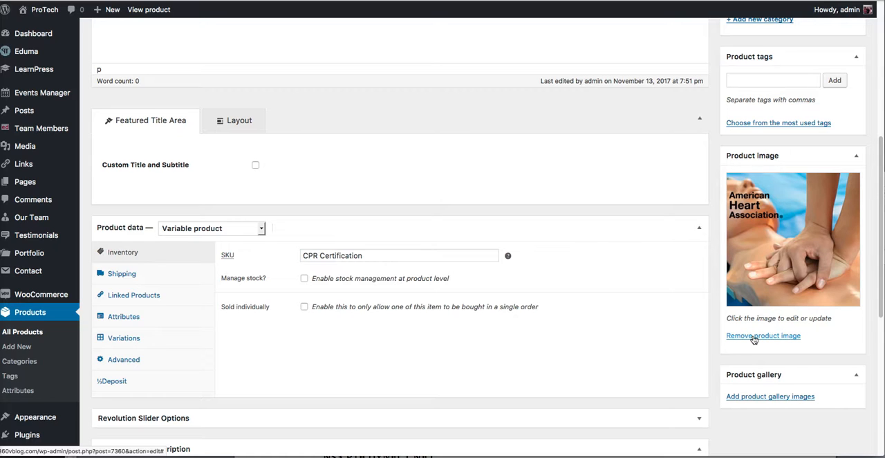
{"action": "left_click", "coordinate": [752, 401]}
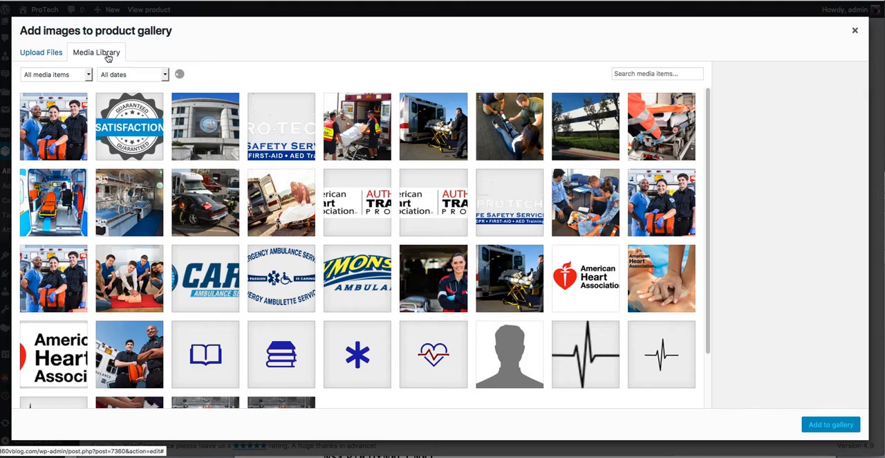
{"action": "left_click", "coordinate": [30, 52]}
{"action": "left_click", "coordinate": [89, 53]}
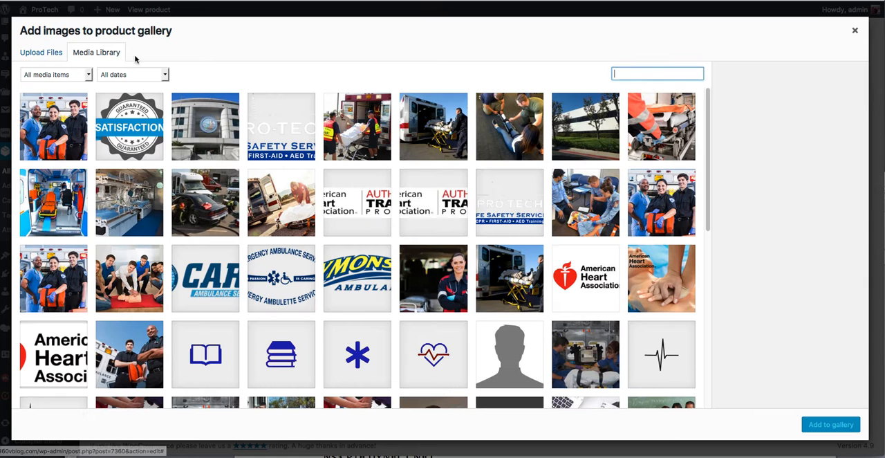
{"action": "left_click", "coordinate": [371, 139]}
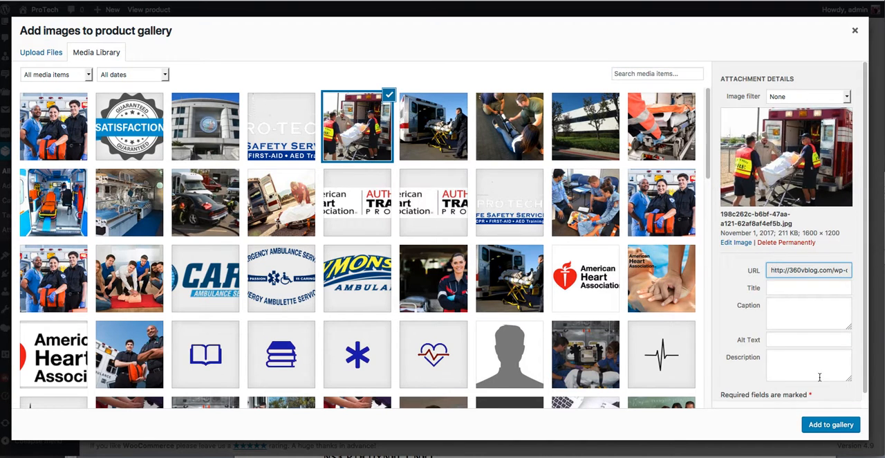
{"action": "left_click", "coordinate": [826, 424]}
{"action": "scroll", "coordinate": [803, 390], "scroll_direction": "down", "scroll_amount": 1}
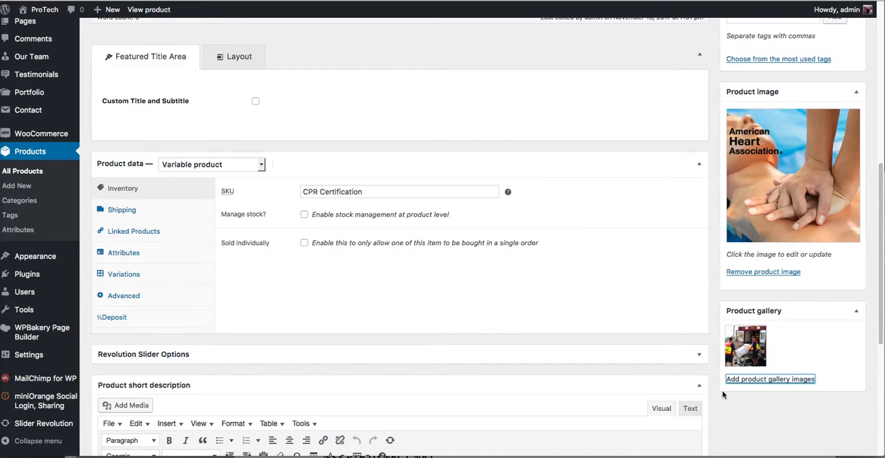
Step: Remove the stretcher photo from the product gallery
{"action": "mouse_move", "coordinate": [750, 335]}
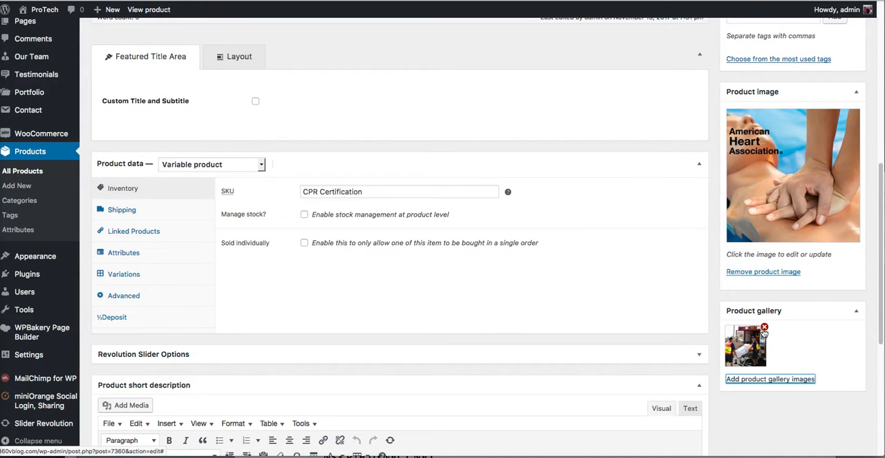
{"action": "left_click", "coordinate": [763, 328]}
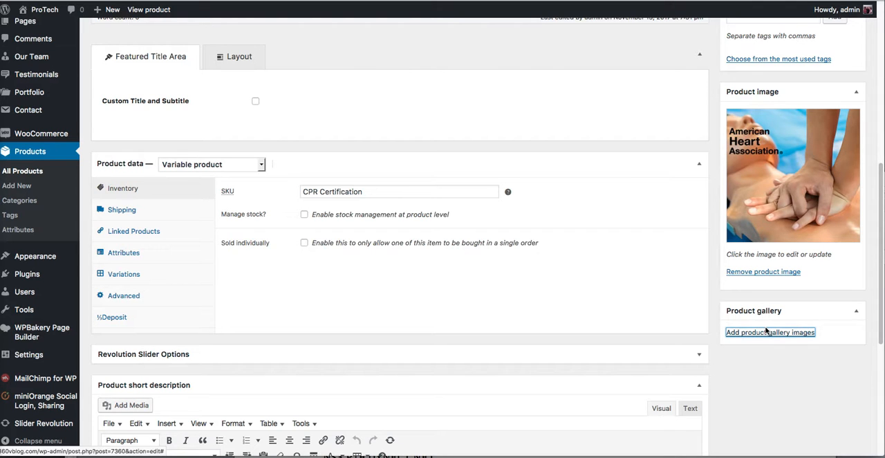
{"action": "scroll", "coordinate": [605, 296], "scroll_direction": "up", "scroll_amount": 10}
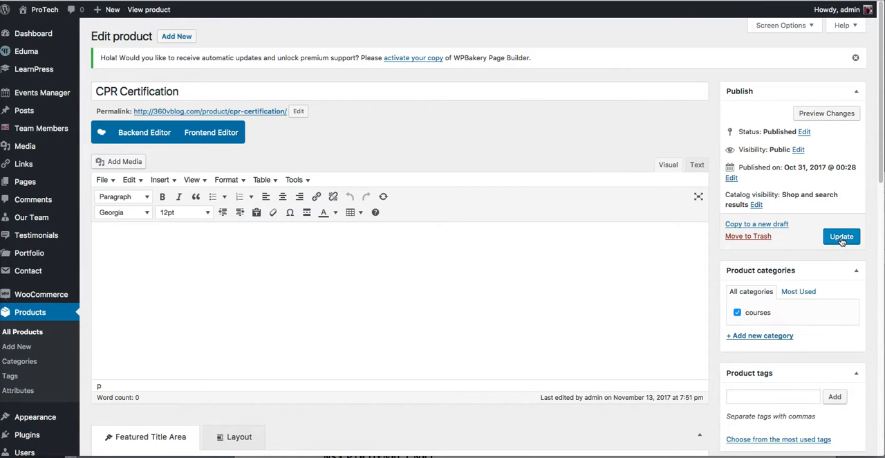
{"action": "left_click", "coordinate": [474, 297]}
Step: Open the product's variations and expand the EMT Student CPR variation to check its regular price
{"action": "scroll", "coordinate": [474, 298], "scroll_direction": "down", "scroll_amount": 5}
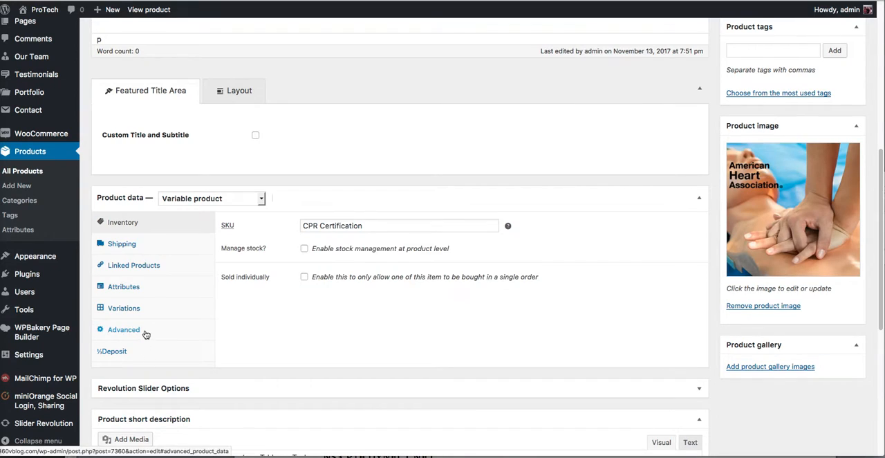
{"action": "left_click", "coordinate": [150, 308]}
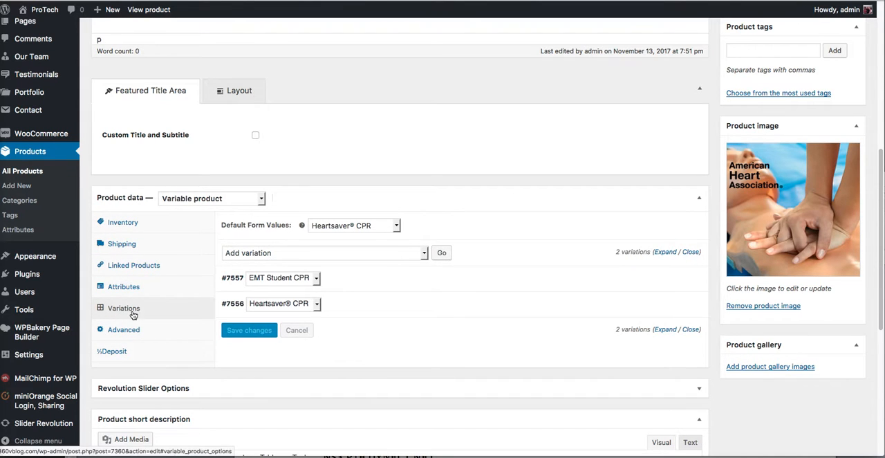
{"action": "mouse_move", "coordinate": [375, 288]}
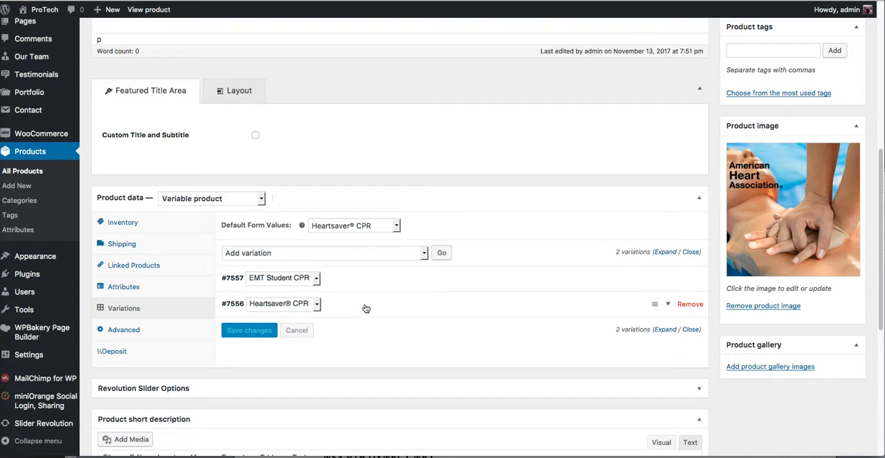
{"action": "left_click", "coordinate": [371, 277]}
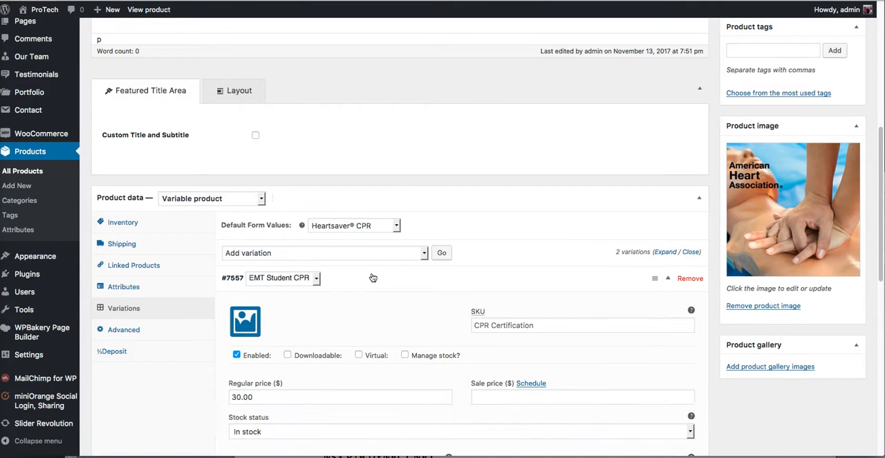
{"action": "left_click", "coordinate": [284, 397]}
{"action": "scroll", "coordinate": [283, 400], "scroll_direction": "down", "scroll_amount": 3}
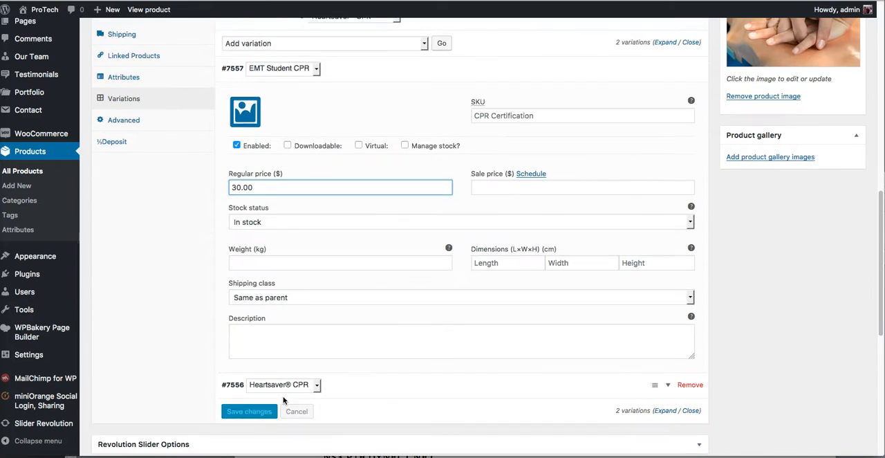
Step: Expand the Heartsaver® CPR variation and re-enter its regular price as 50.00
{"action": "left_click", "coordinate": [382, 385]}
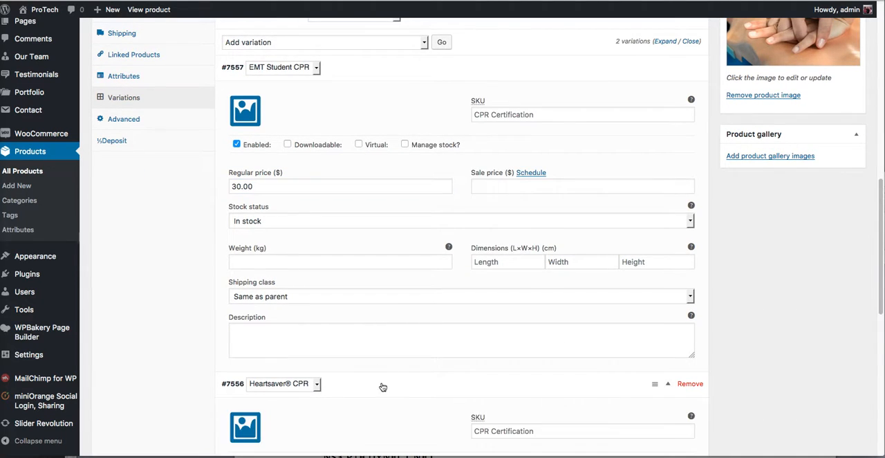
{"action": "scroll", "coordinate": [382, 386], "scroll_direction": "down", "scroll_amount": 3}
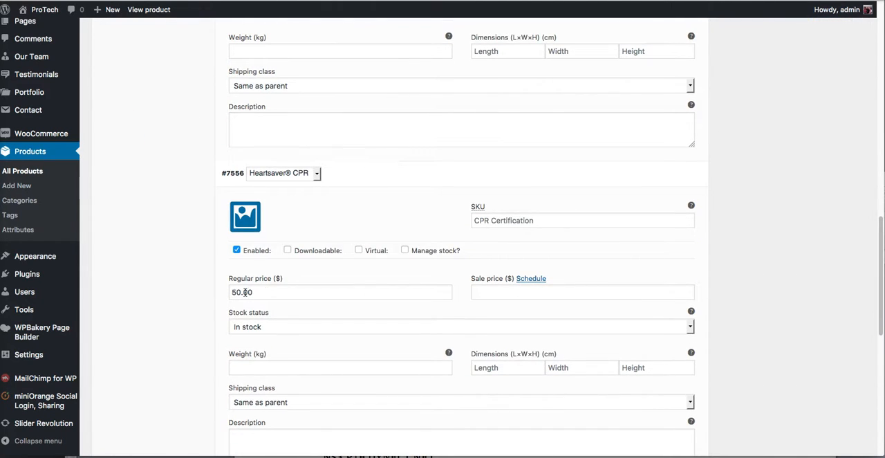
{"action": "left_click", "coordinate": [280, 290]}
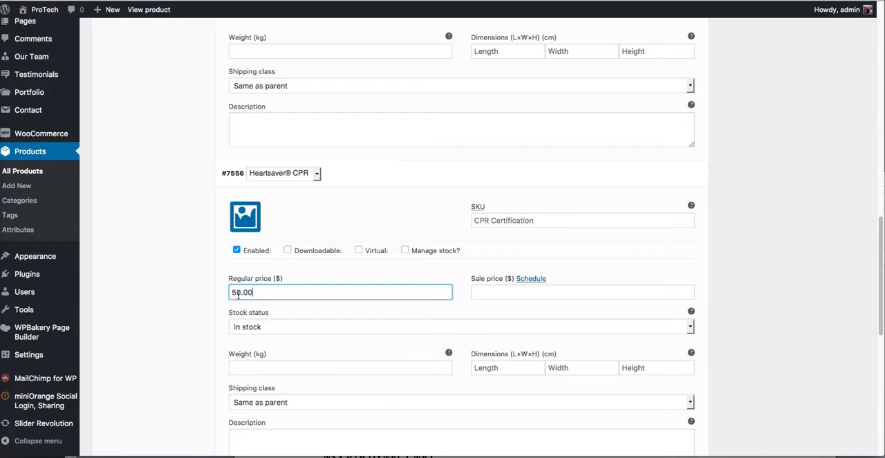
{"action": "left_click_drag", "start_coordinate": [234, 293], "coordinate": [222, 293]}
{"action": "type", "text": "6"}
{"action": "key", "text": "BackSpace"}
{"action": "type", "text": "5"}
Step: Save the variation changes and update the CPR Certification product
{"action": "scroll", "coordinate": [336, 289], "scroll_direction": "down", "scroll_amount": 5}
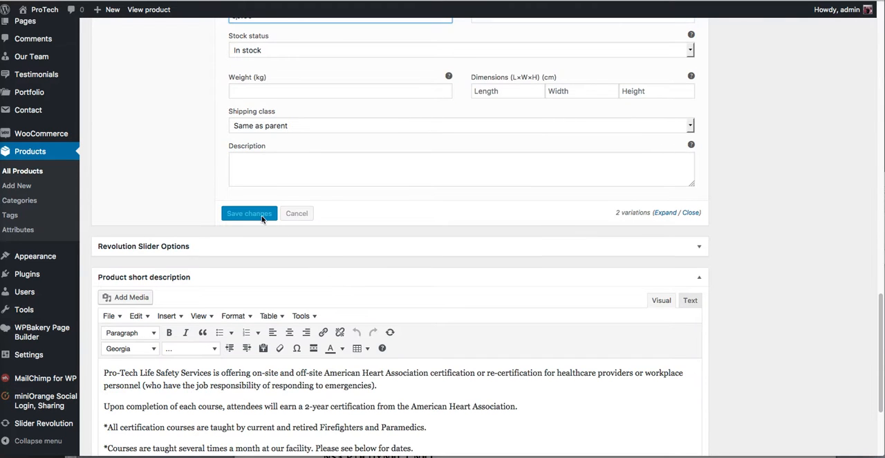
{"action": "left_click", "coordinate": [269, 177]}
{"action": "left_click", "coordinate": [246, 215]}
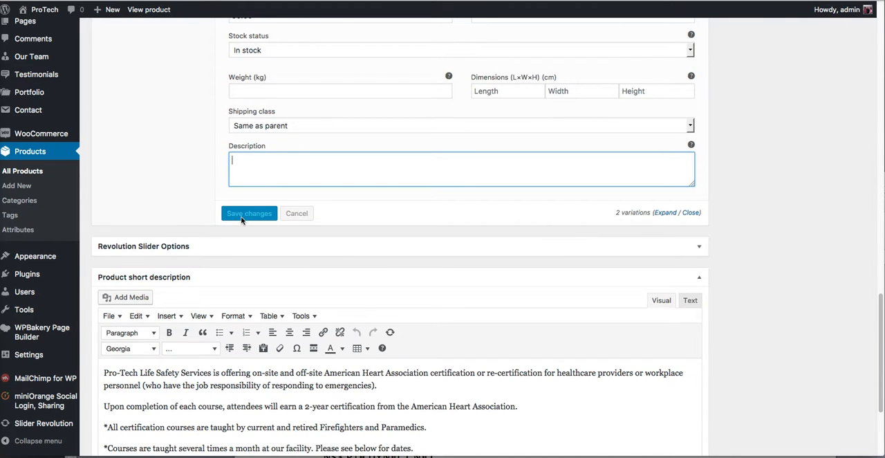
{"action": "scroll", "coordinate": [246, 214], "scroll_direction": "up", "scroll_amount": 15}
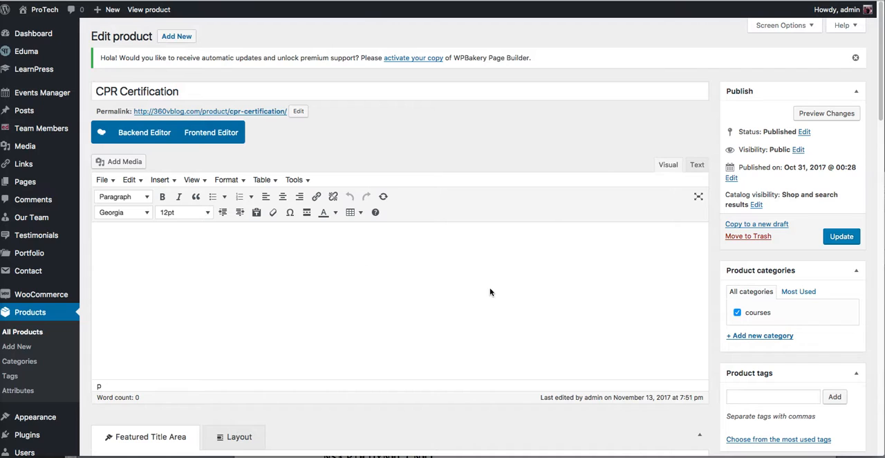
{"action": "left_click", "coordinate": [842, 238]}
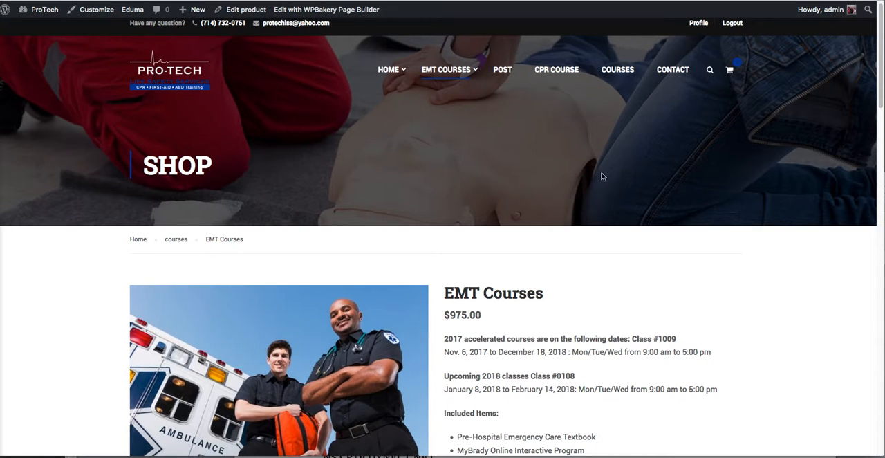
Step: Review the EMT Courses product page, comparing the class dates in its text with the Course Dates options
{"action": "scroll", "coordinate": [588, 336], "scroll_direction": "down", "scroll_amount": 4}
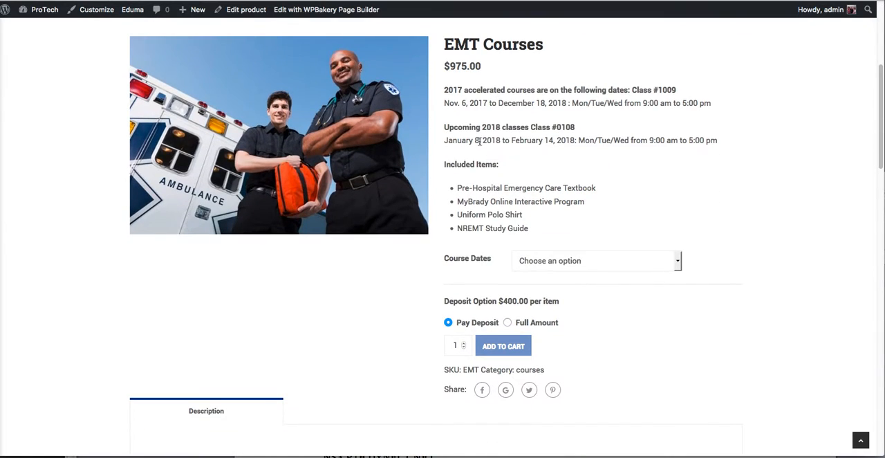
{"action": "left_click_drag", "start_coordinate": [547, 128], "coordinate": [530, 127]}
{"action": "left_click", "coordinate": [566, 142]}
{"action": "left_click", "coordinate": [593, 262]}
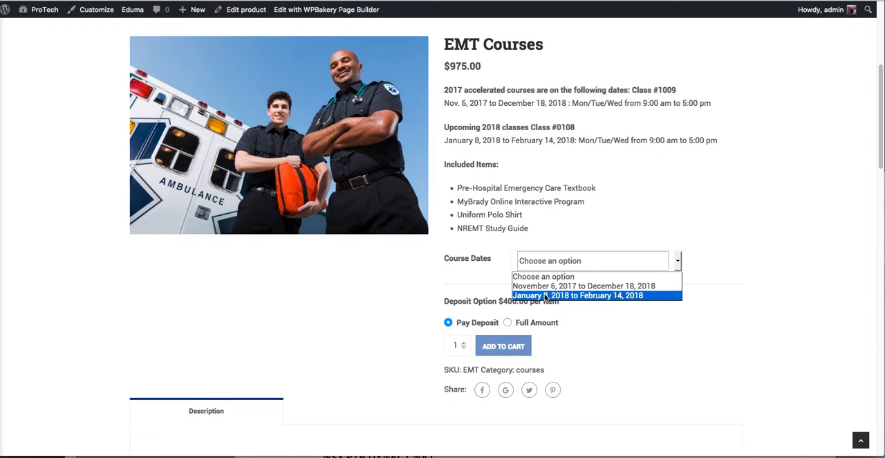
{"action": "left_click", "coordinate": [567, 195]}
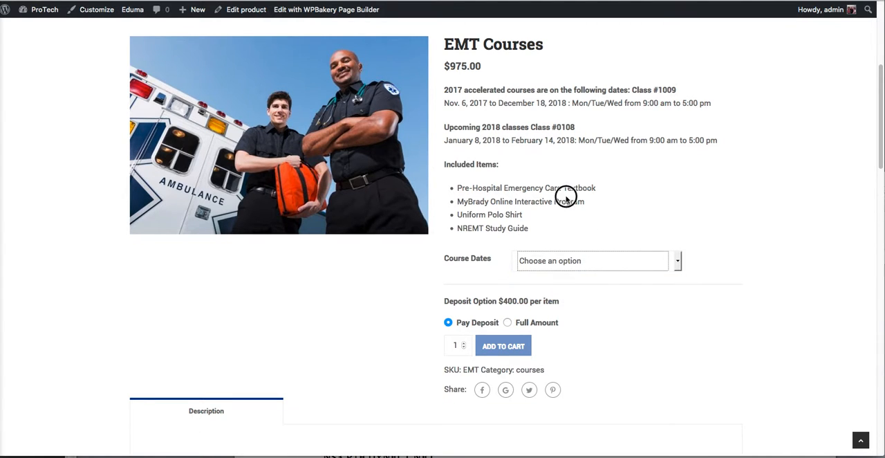
{"action": "scroll", "coordinate": [566, 200], "scroll_direction": "down", "scroll_amount": 4}
{"action": "scroll", "coordinate": [566, 200], "scroll_direction": "up", "scroll_amount": 4}
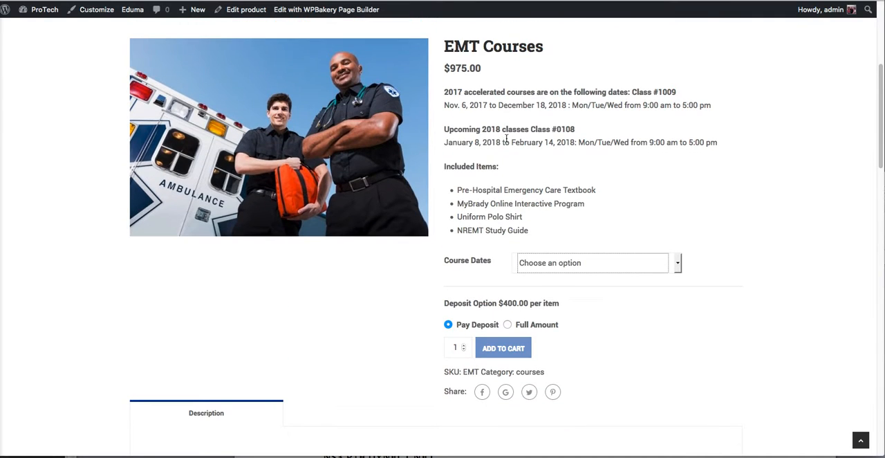
{"action": "scroll", "coordinate": [507, 134], "scroll_direction": "up", "scroll_amount": 2}
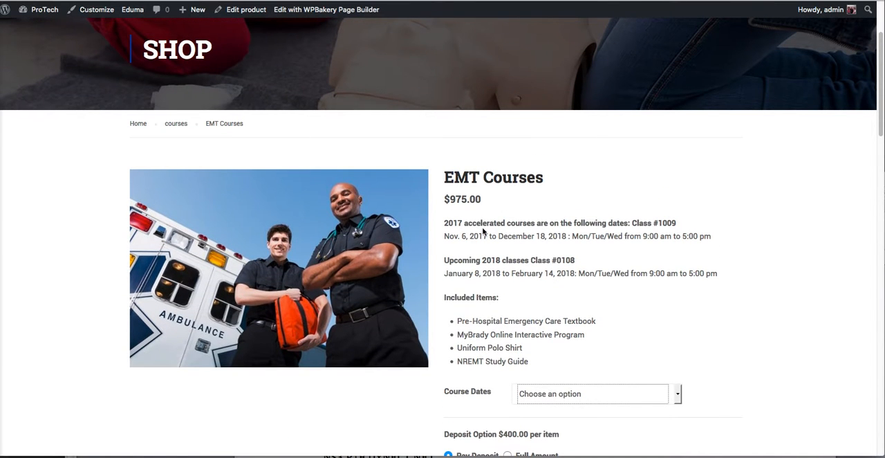
{"action": "left_click_drag", "start_coordinate": [437, 216], "coordinate": [616, 276]}
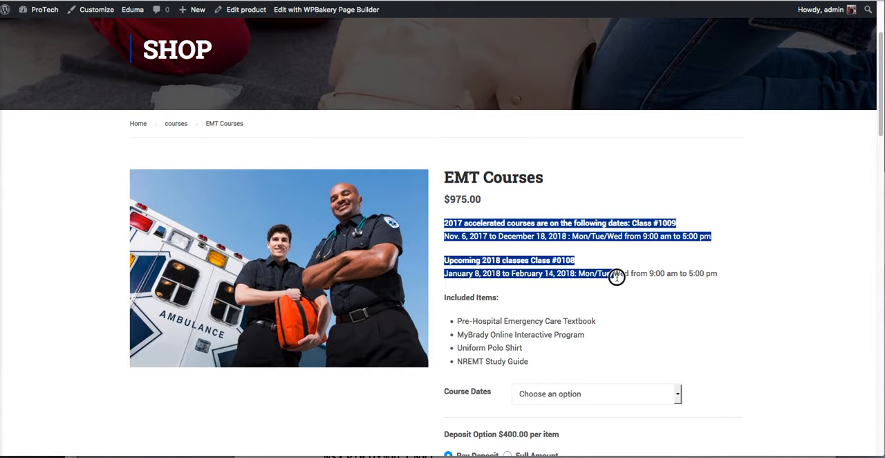
{"action": "left_click", "coordinate": [594, 233]}
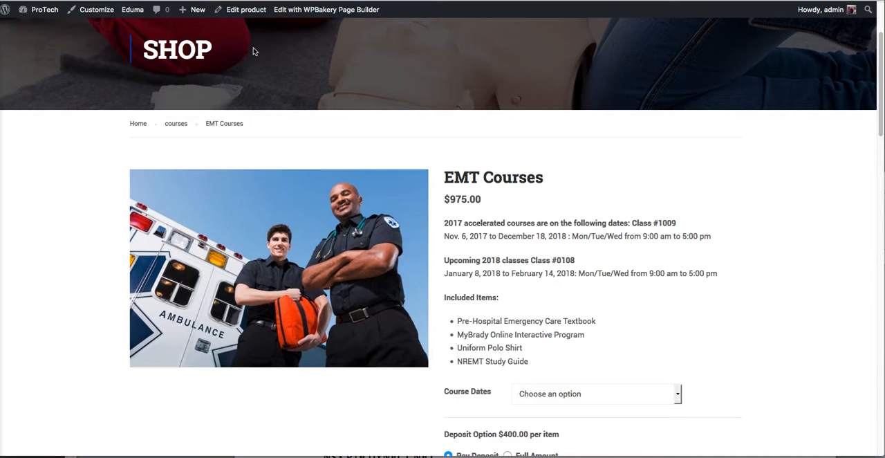
Step: Open the EMT Courses product for editing and examine its course text block and the class dates in the short description
{"action": "left_click", "coordinate": [248, 13]}
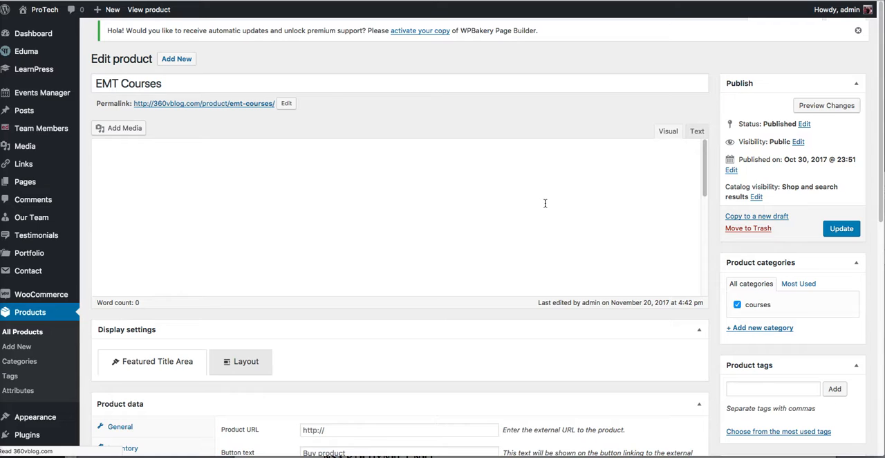
{"action": "scroll", "coordinate": [545, 207], "scroll_direction": "down", "scroll_amount": 5}
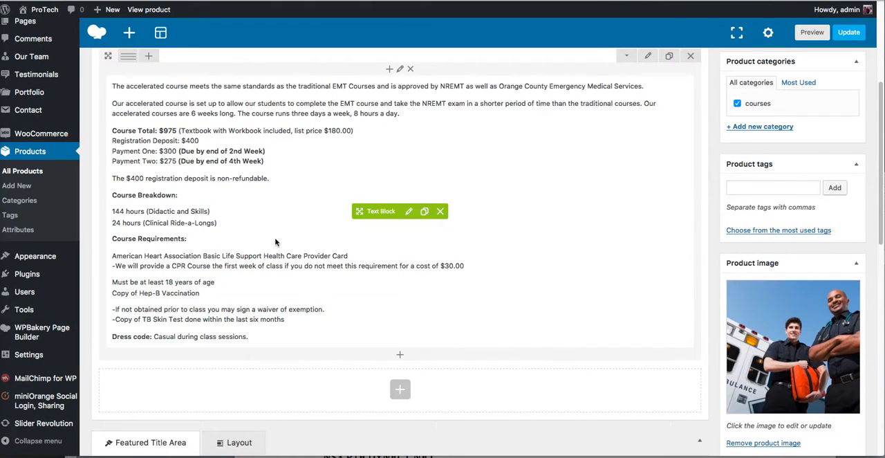
{"action": "scroll", "coordinate": [223, 219], "scroll_direction": "up", "scroll_amount": 2}
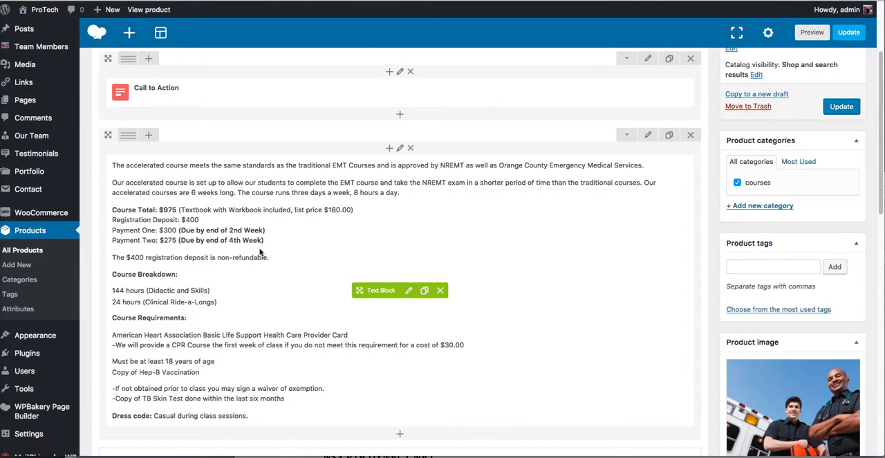
{"action": "scroll", "coordinate": [255, 256], "scroll_direction": "down", "scroll_amount": 15}
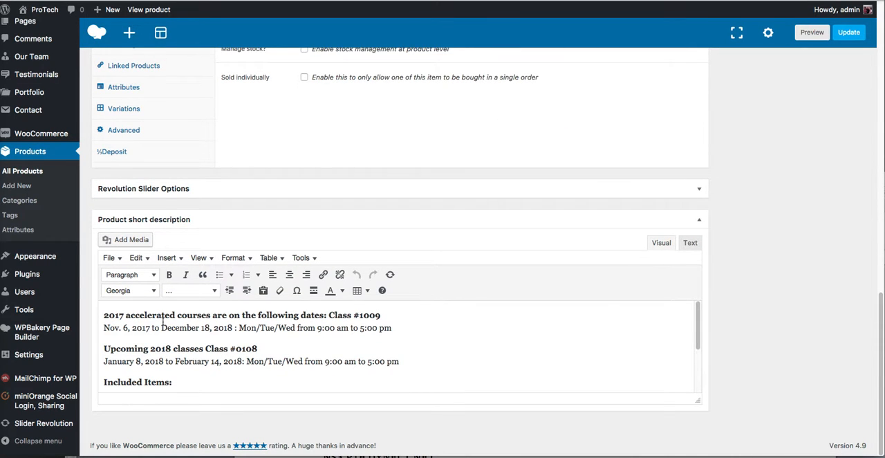
{"action": "left_click_drag", "start_coordinate": [164, 319], "coordinate": [208, 317]}
{"action": "left_click", "coordinate": [195, 356]}
{"action": "scroll", "coordinate": [320, 349], "scroll_direction": "up", "scroll_amount": 15}
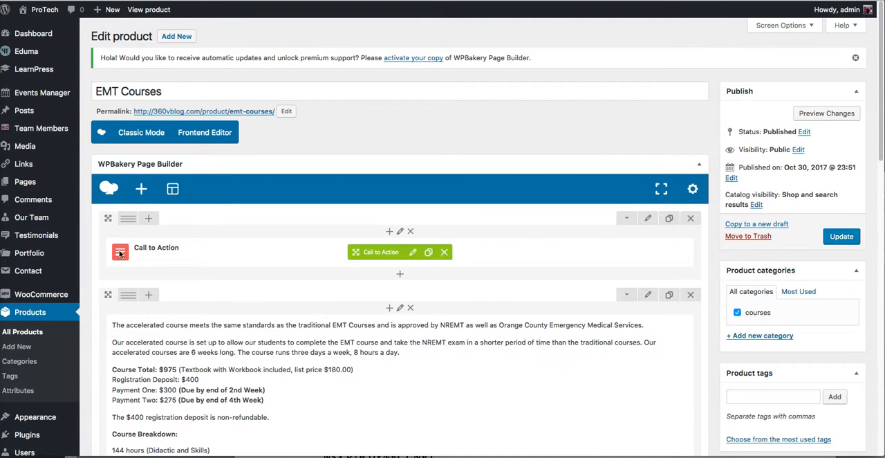
Step: Open the Evening Dates attribute's term "September 18, 2017 to December 6, 2017" for editing
{"action": "left_click", "coordinate": [32, 393]}
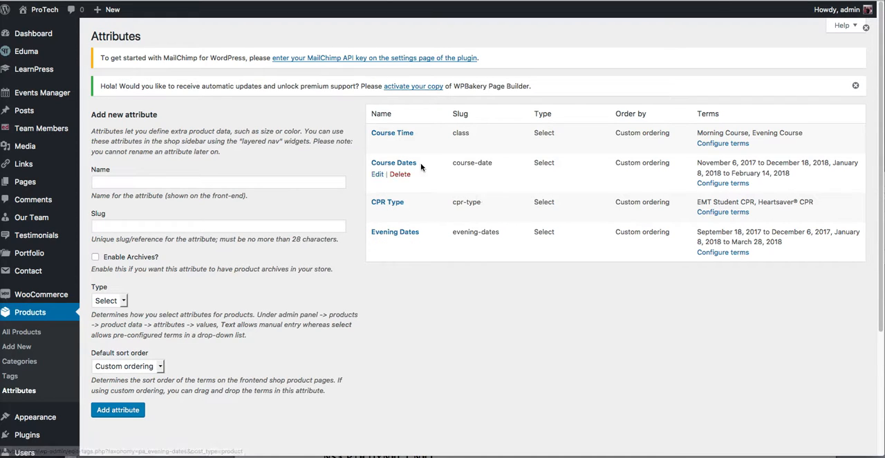
{"action": "left_click", "coordinate": [722, 253]}
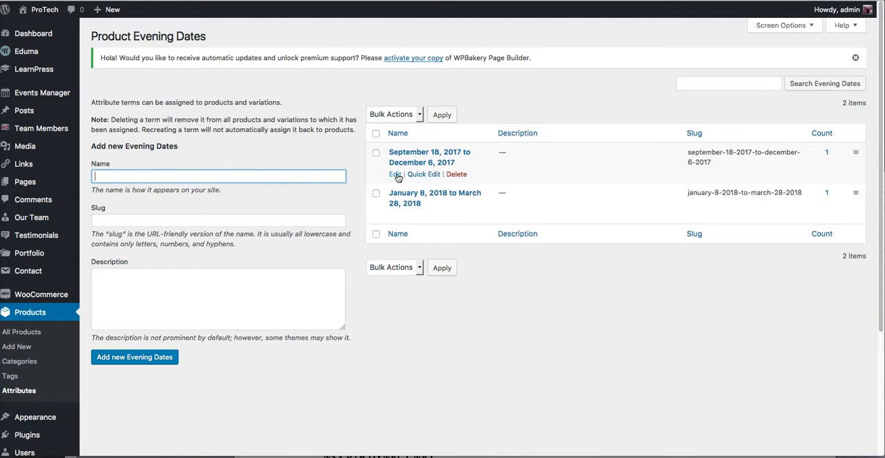
{"action": "left_click", "coordinate": [396, 175]}
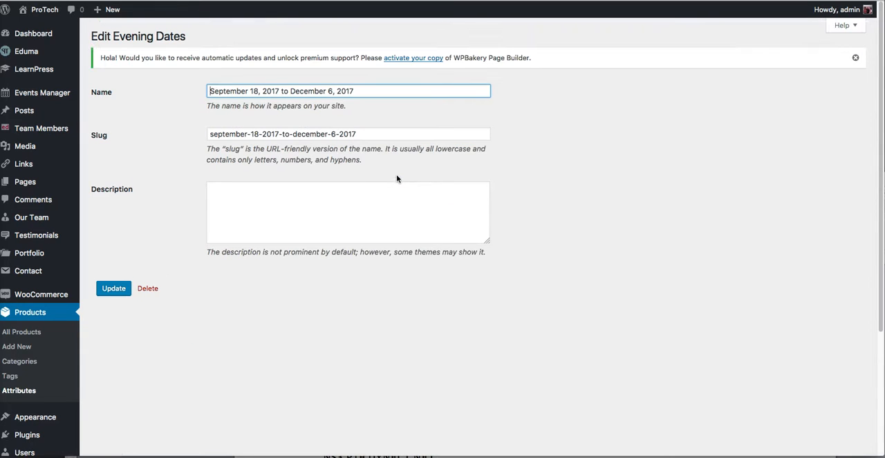
Step: Update the Evening Dates term "September 18, 2017 to December 6, 2017" and return to the product attributes list
{"action": "left_click_drag", "start_coordinate": [208, 90], "coordinate": [407, 91]}
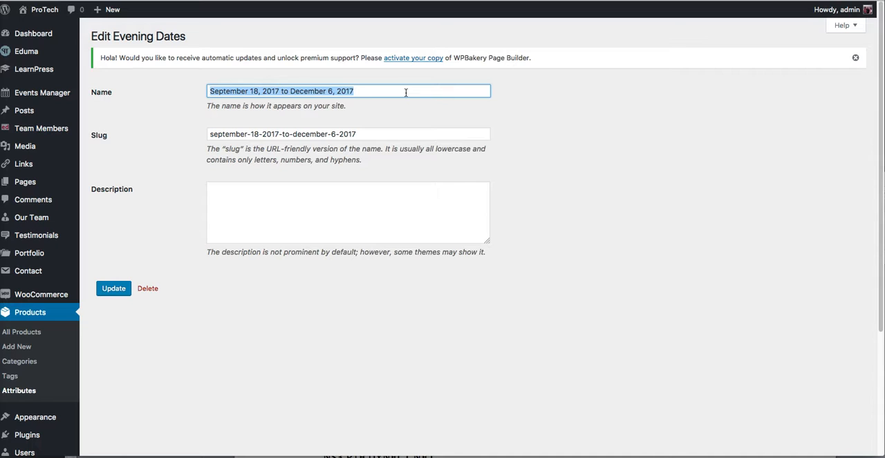
{"action": "left_click", "coordinate": [277, 91]}
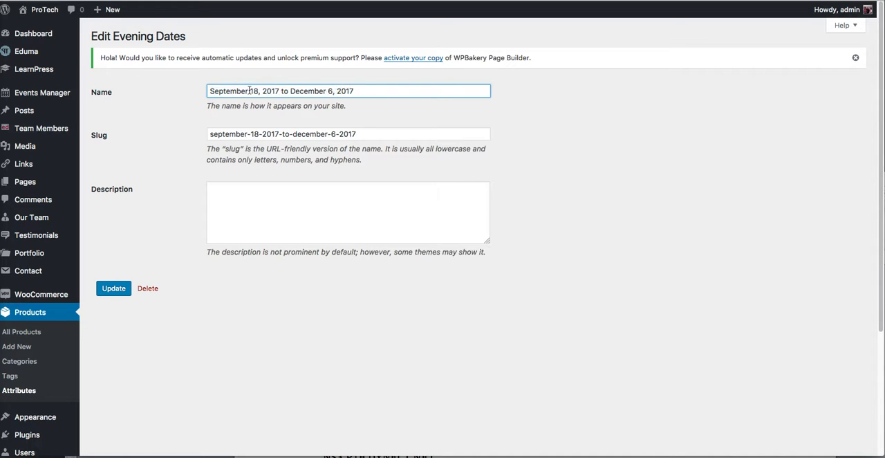
{"action": "left_click", "coordinate": [290, 235]}
{"action": "left_click", "coordinate": [117, 293]}
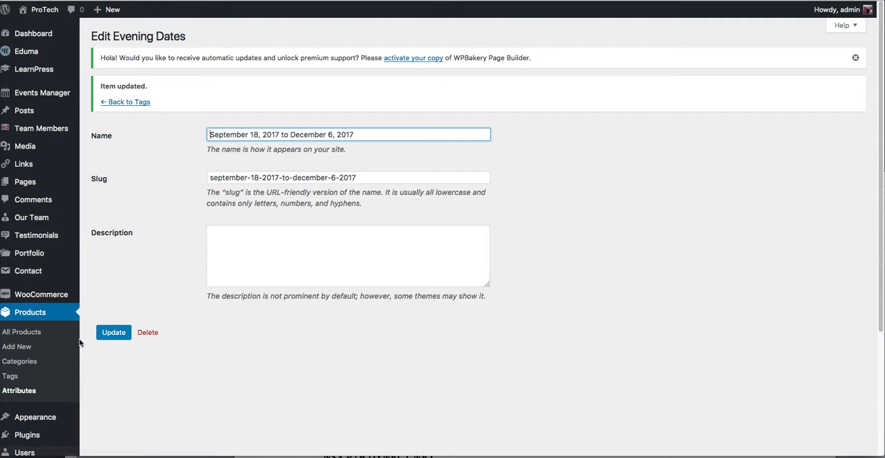
{"action": "left_click", "coordinate": [26, 392]}
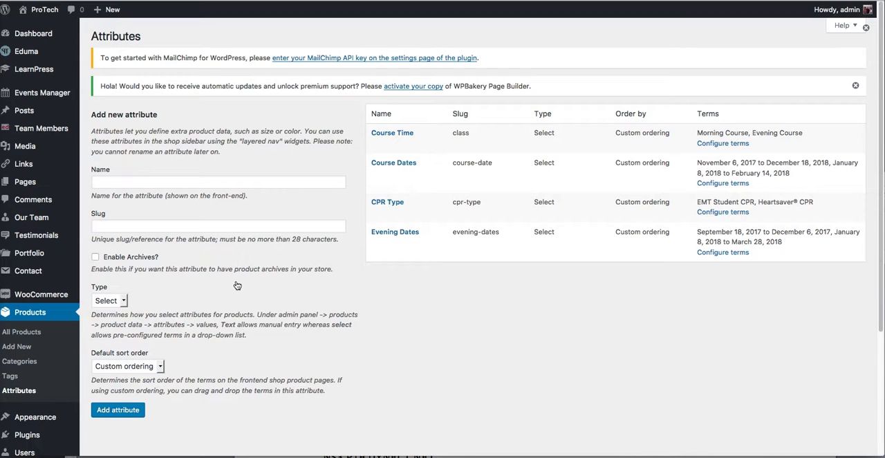
Step: Open the Evening Courses product for editing and examine its course text block and the class dates in the short description
{"action": "left_click", "coordinate": [29, 336]}
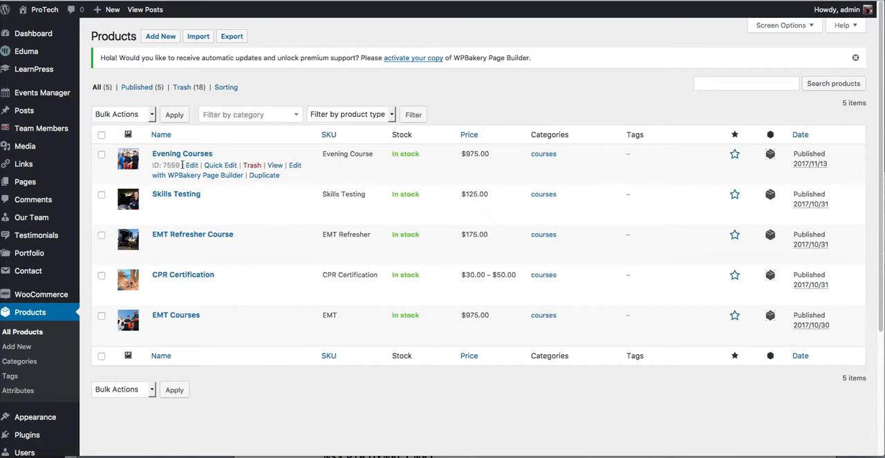
{"action": "left_click", "coordinate": [192, 166]}
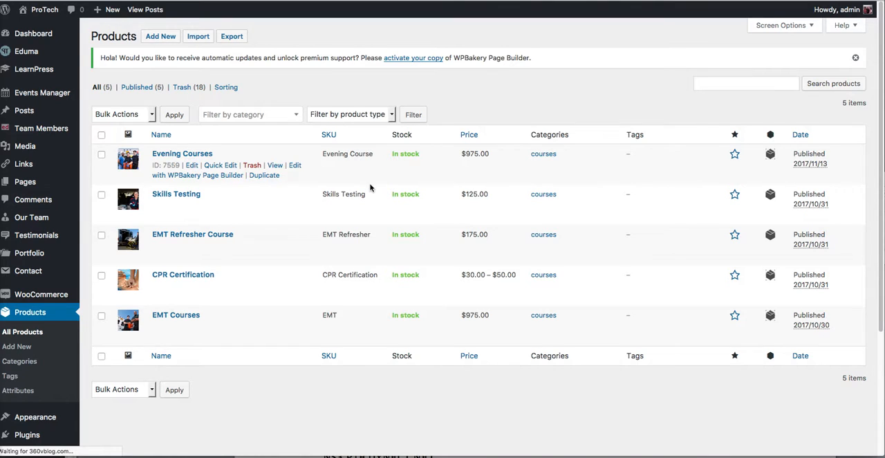
{"action": "scroll", "coordinate": [401, 332], "scroll_direction": "down", "scroll_amount": 15}
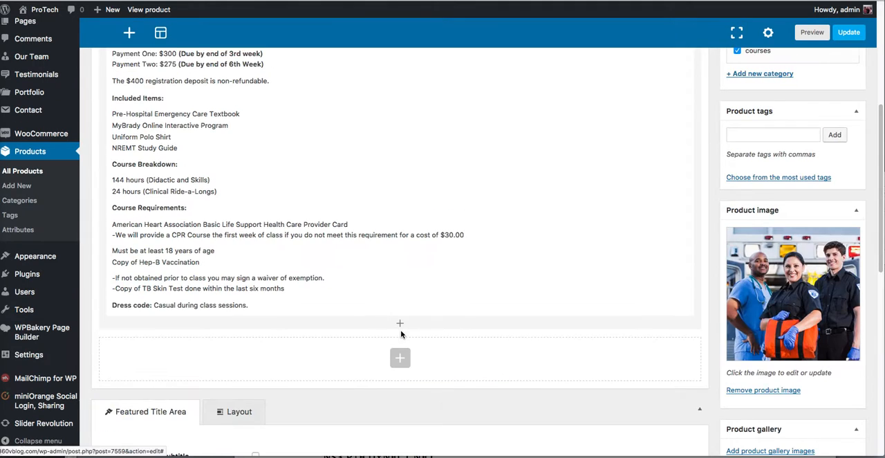
{"action": "scroll", "coordinate": [401, 334], "scroll_direction": "down", "scroll_amount": 1}
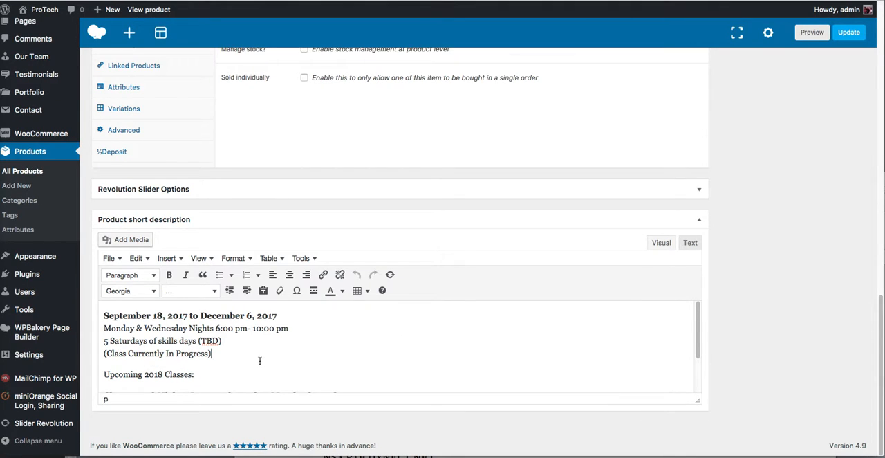
{"action": "scroll", "coordinate": [259, 361], "scroll_direction": "down", "scroll_amount": 3}
{"action": "scroll", "coordinate": [259, 361], "scroll_direction": "up", "scroll_amount": 3}
{"action": "scroll", "coordinate": [354, 315], "scroll_direction": "up", "scroll_amount": 15}
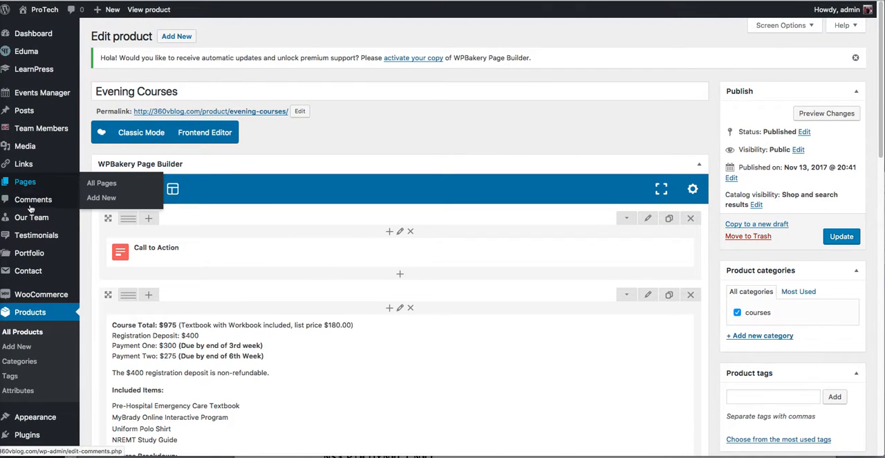
Step: Open the site's About Us page for editing from the list of all pages
{"action": "mouse_move", "coordinate": [18, 188]}
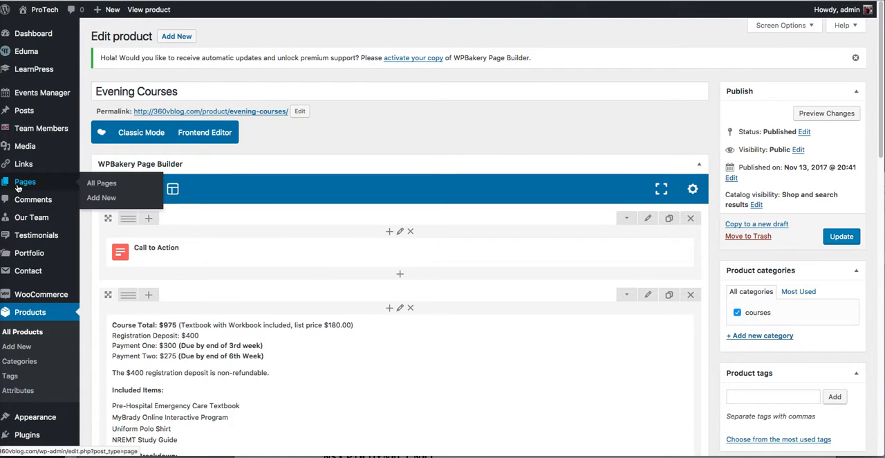
{"action": "left_click", "coordinate": [111, 184]}
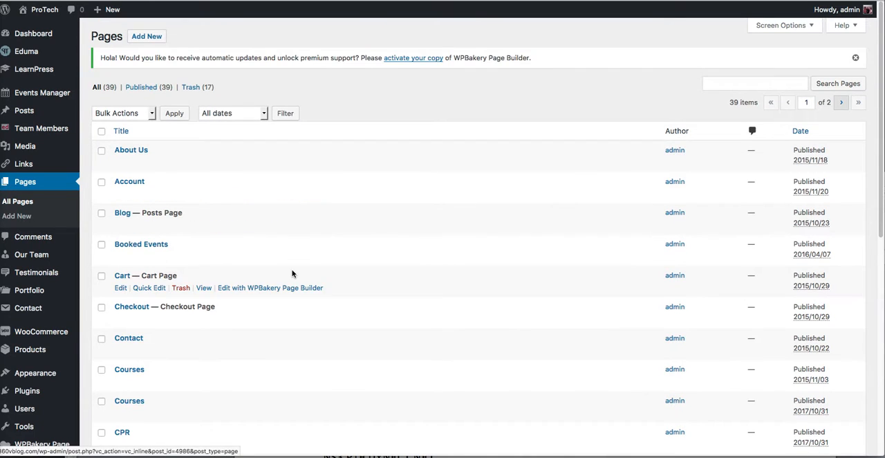
{"action": "scroll", "coordinate": [292, 274], "scroll_direction": "down", "scroll_amount": 4}
{"action": "scroll", "coordinate": [292, 274], "scroll_direction": "up", "scroll_amount": 4}
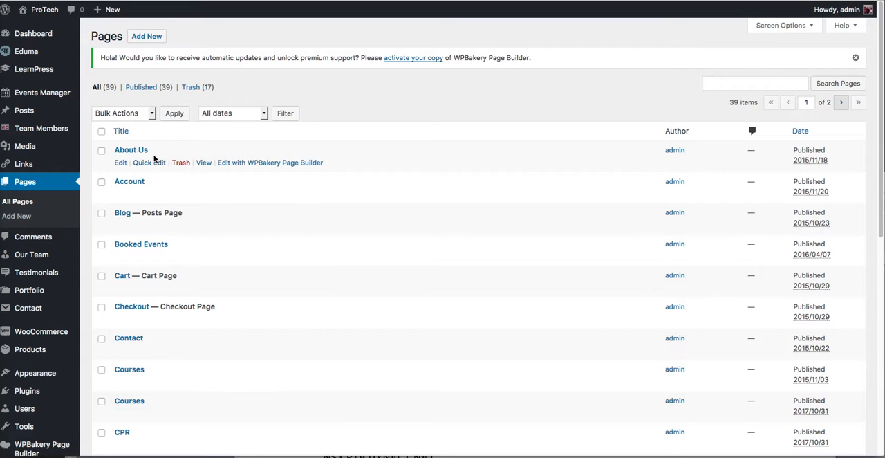
{"action": "left_click", "coordinate": [121, 164]}
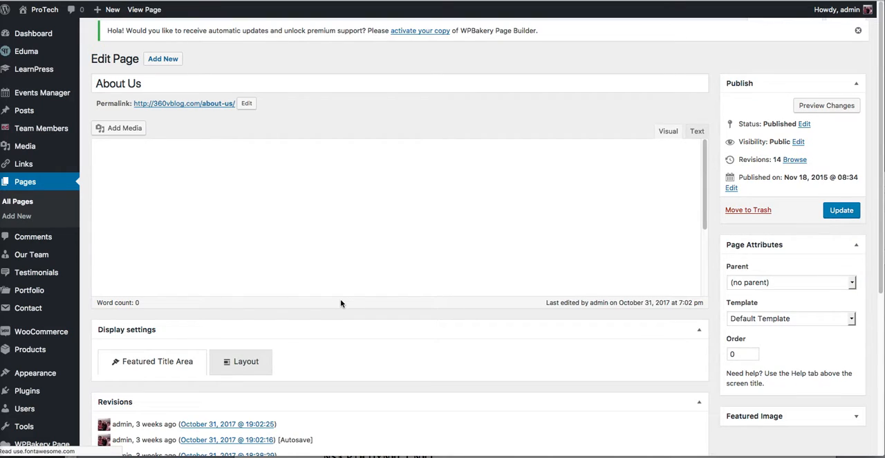
Step: Examine the About Us page's builder elements, including the counter boxes, gallery images, testimonial, Mission text block and team section
{"action": "scroll", "coordinate": [420, 337], "scroll_direction": "down", "scroll_amount": 5}
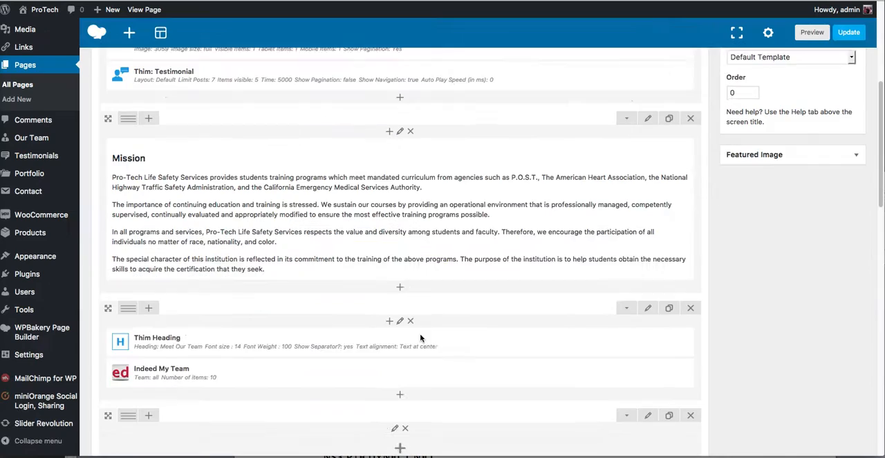
{"action": "scroll", "coordinate": [420, 338], "scroll_direction": "up", "scroll_amount": 5}
{"action": "scroll", "coordinate": [420, 338], "scroll_direction": "down", "scroll_amount": 5}
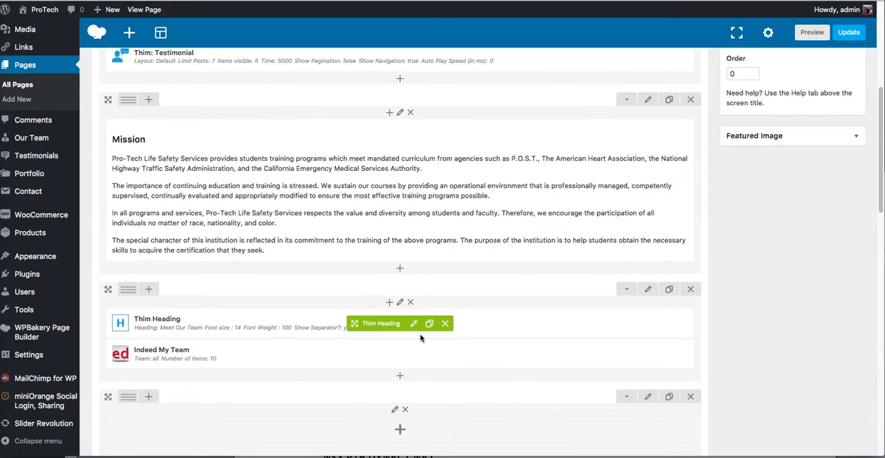
{"action": "scroll", "coordinate": [374, 235], "scroll_direction": "up", "scroll_amount": 5}
{"action": "scroll", "coordinate": [373, 247], "scroll_direction": "up", "scroll_amount": 1}
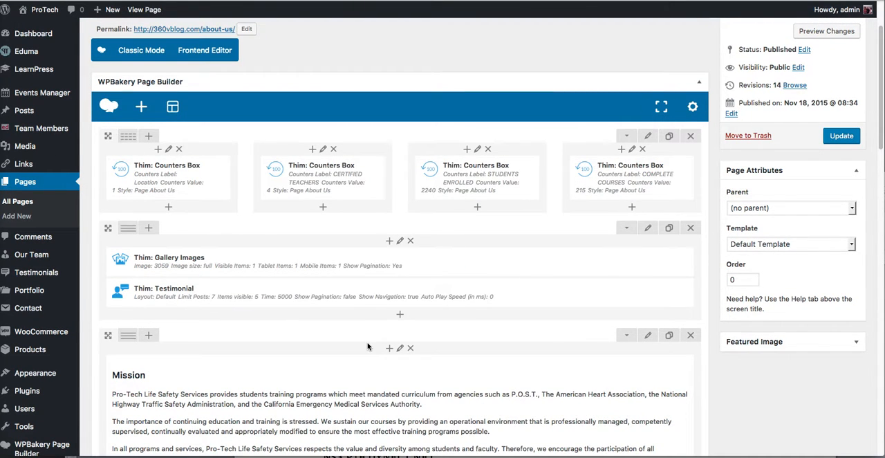
{"action": "scroll", "coordinate": [368, 346], "scroll_direction": "down", "scroll_amount": 5}
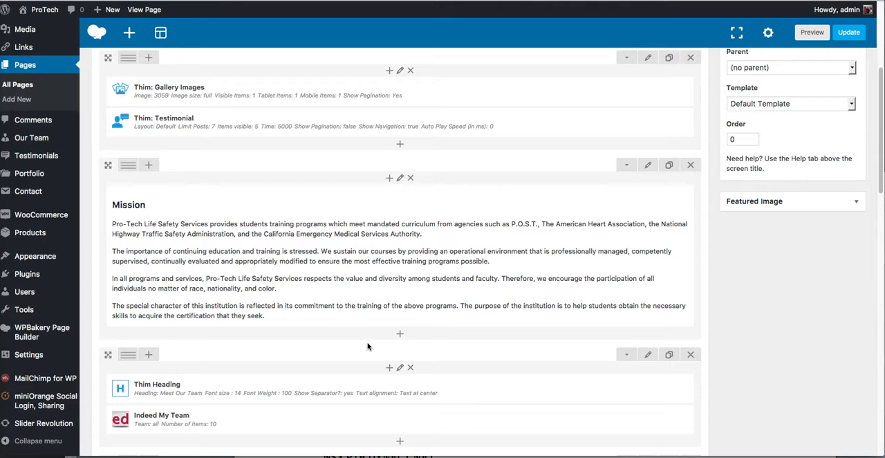
{"action": "scroll", "coordinate": [368, 347], "scroll_direction": "down", "scroll_amount": 4}
{"action": "scroll", "coordinate": [368, 346], "scroll_direction": "up", "scroll_amount": 3}
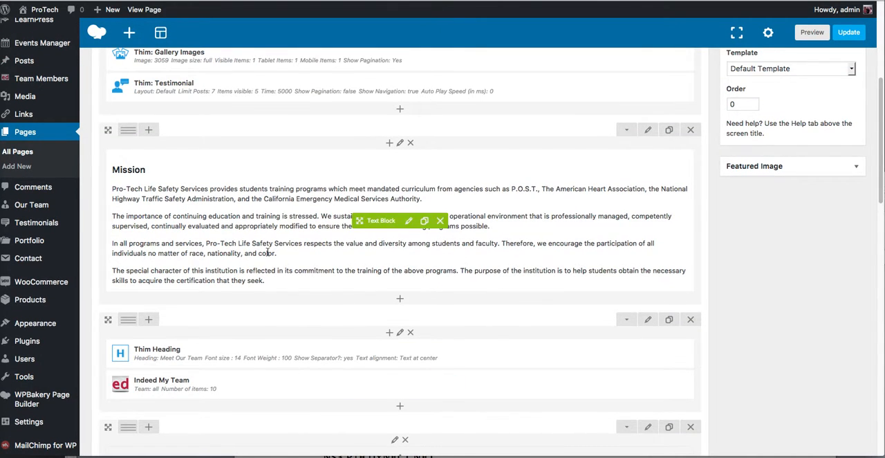
{"action": "scroll", "coordinate": [267, 253], "scroll_direction": "down", "scroll_amount": 4}
{"action": "scroll", "coordinate": [268, 252], "scroll_direction": "up", "scroll_amount": 11}
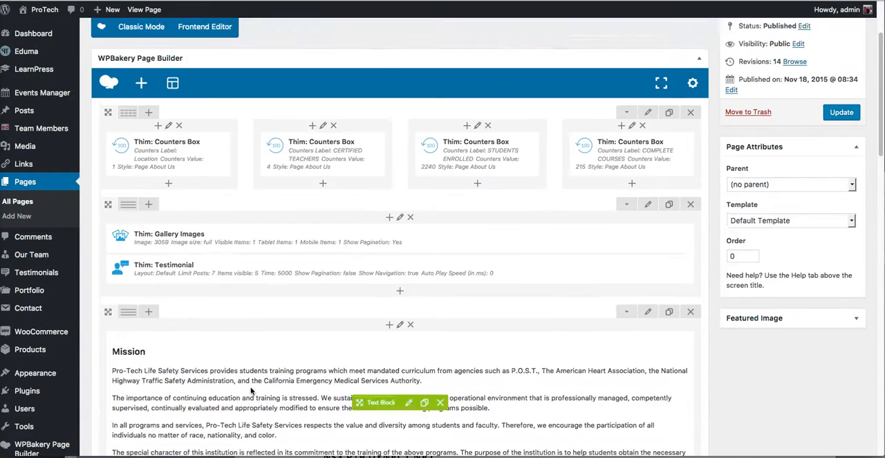
{"action": "scroll", "coordinate": [251, 392], "scroll_direction": "up", "scroll_amount": 3}
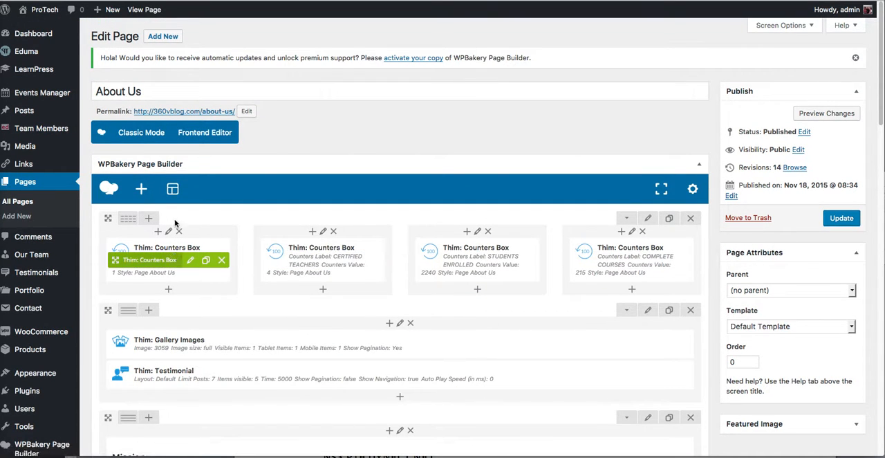
Step: View the live About Us page and compare its counters, group photo, testimonial, Mission text and team section with the builder layout
{"action": "left_click", "coordinate": [178, 112]}
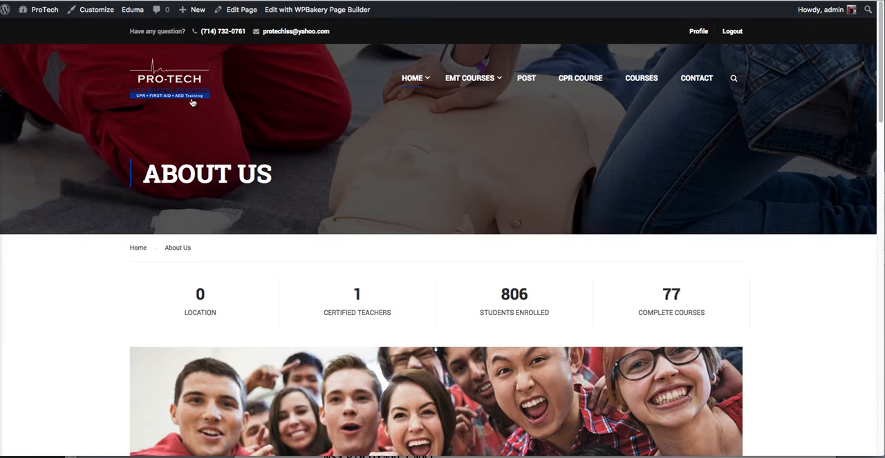
{"action": "scroll", "coordinate": [430, 235], "scroll_direction": "down", "scroll_amount": 5}
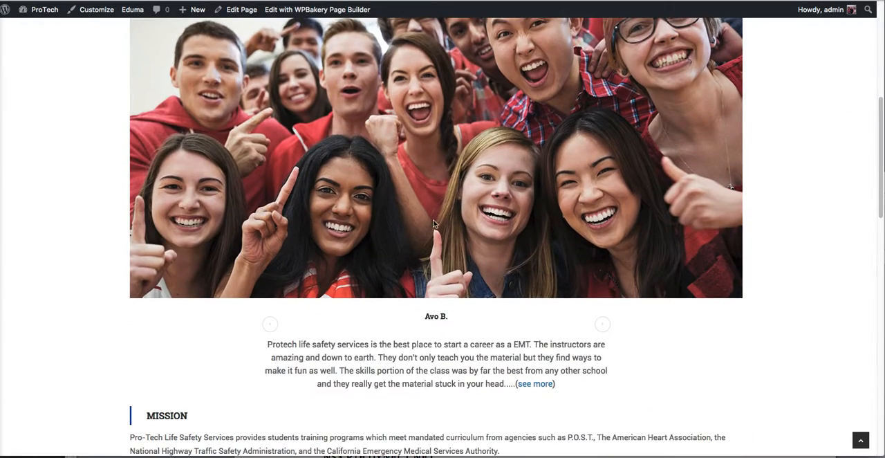
{"action": "scroll", "coordinate": [434, 223], "scroll_direction": "down", "scroll_amount": 4}
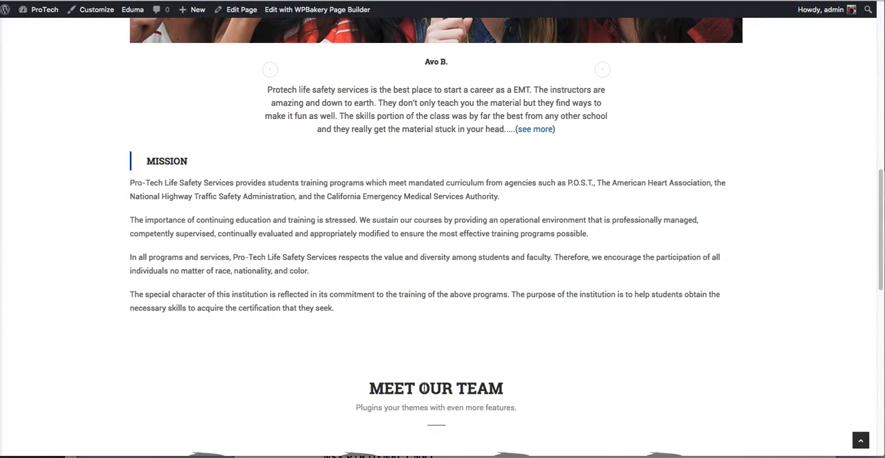
{"action": "scroll", "coordinate": [424, 389], "scroll_direction": "down", "scroll_amount": 6}
{"action": "scroll", "coordinate": [425, 389], "scroll_direction": "up", "scroll_amount": 15}
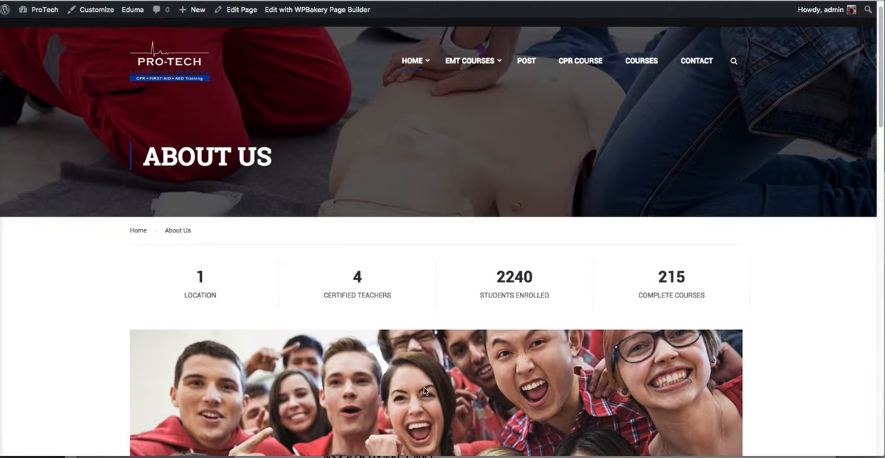